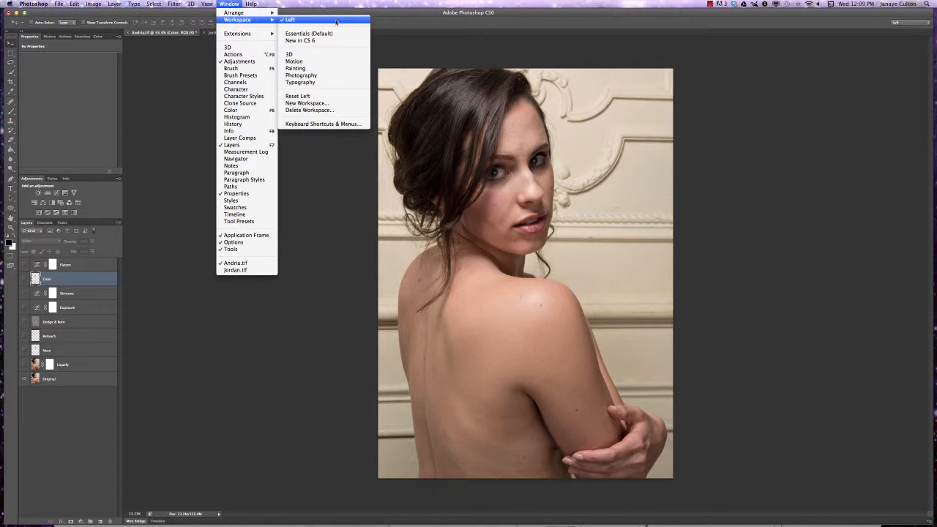
# Open the New Workspace dialog and close it without saving a workspace
pyautogui.click(344, 106)
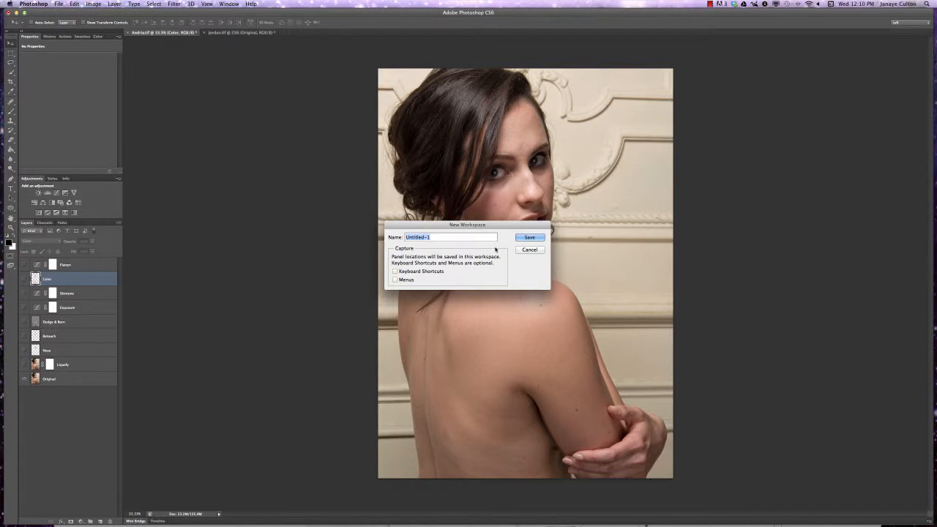
pyautogui.click(529, 250)
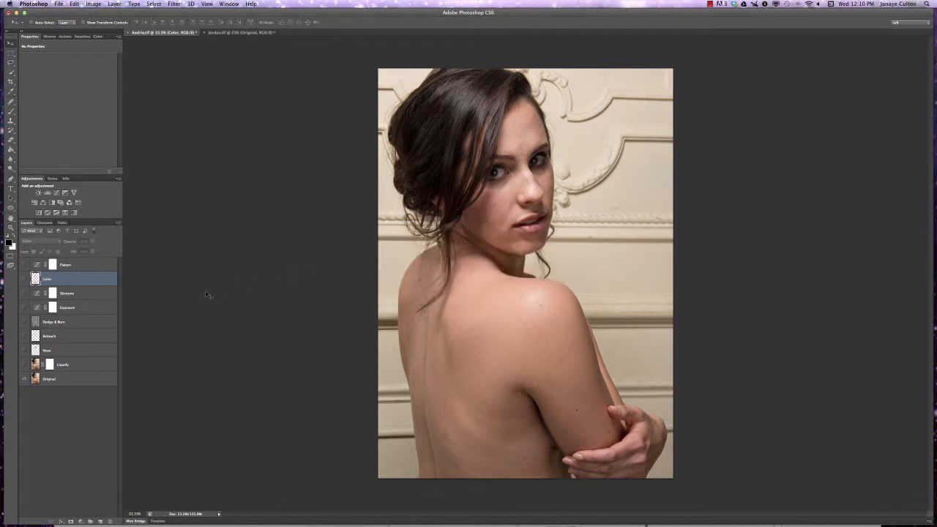
# Compare the portrait with all retouching layers shown against only the Original layer visible
pyautogui.keyDown('alt'); pyautogui.click(22, 379); pyautogui.keyUp('alt')
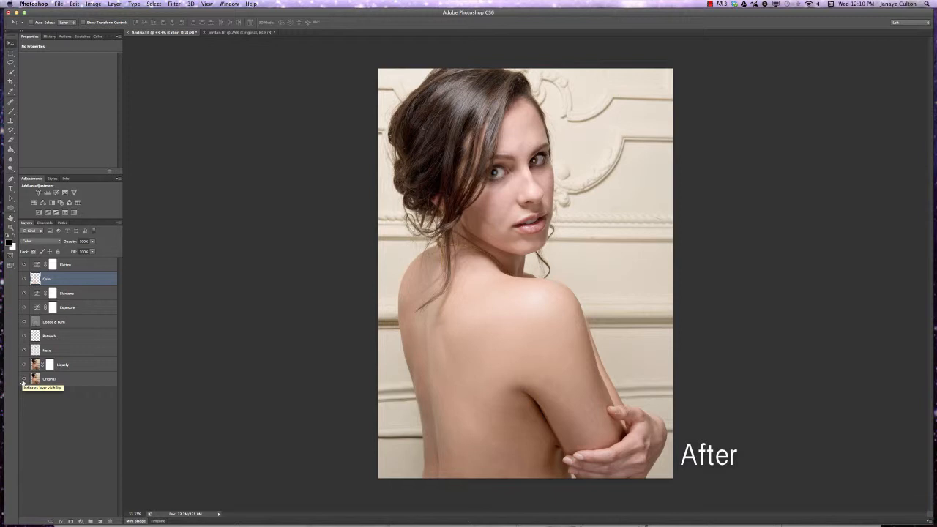
pyautogui.keyDown('alt'); pyautogui.click(22, 379); pyautogui.keyUp('alt')
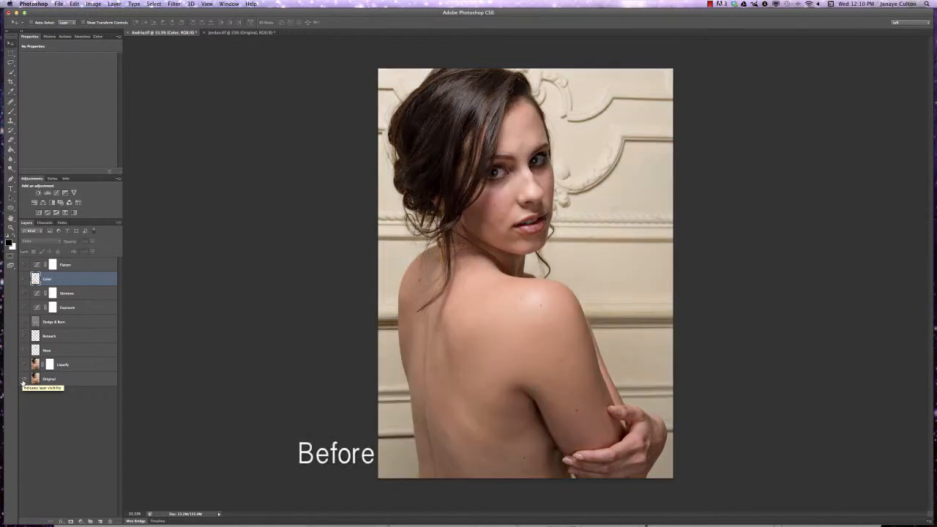
pyautogui.keyDown('alt'); pyautogui.click(23, 379); pyautogui.keyUp('alt')
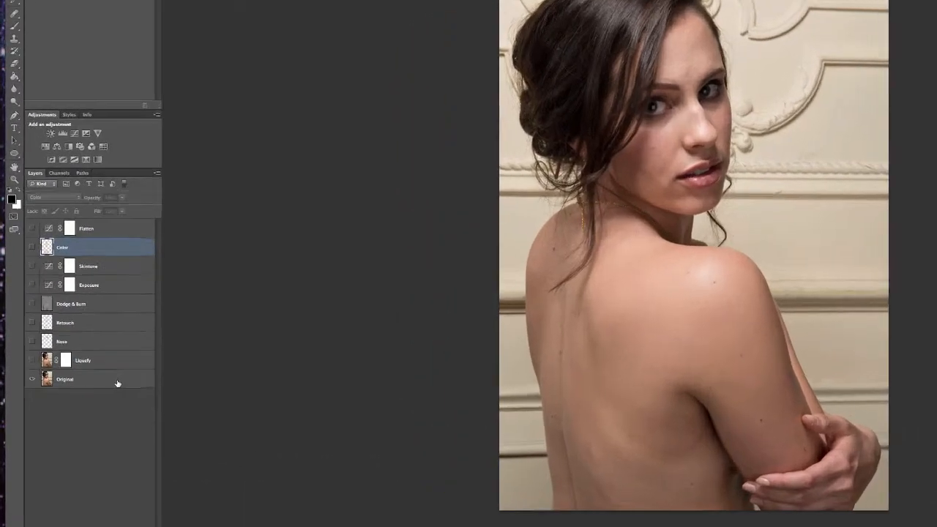
# Duplicate the Original layer and name the copy Liquefy
pyautogui.click(89, 380)
pyautogui.press('super+j')
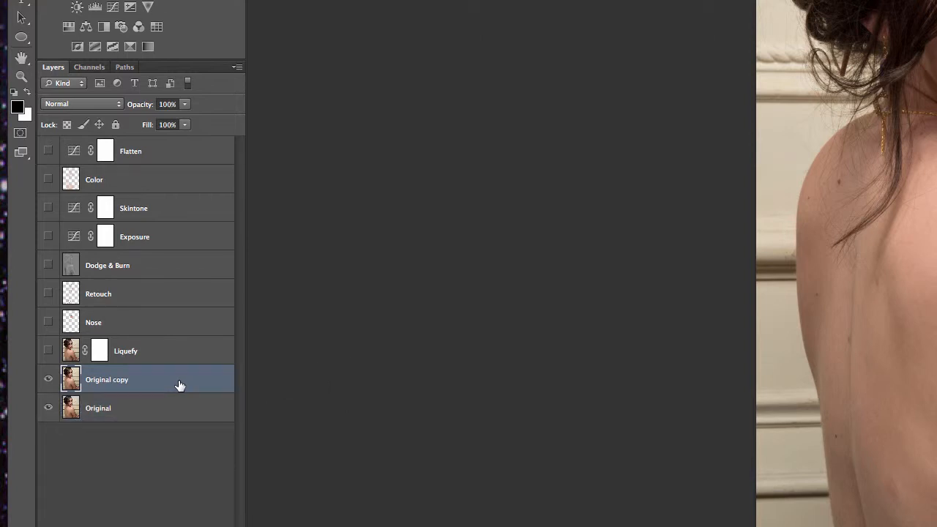
pyautogui.doubleClick(118, 379)
pyautogui.write('Liquefy')
pyautogui.press('Return')
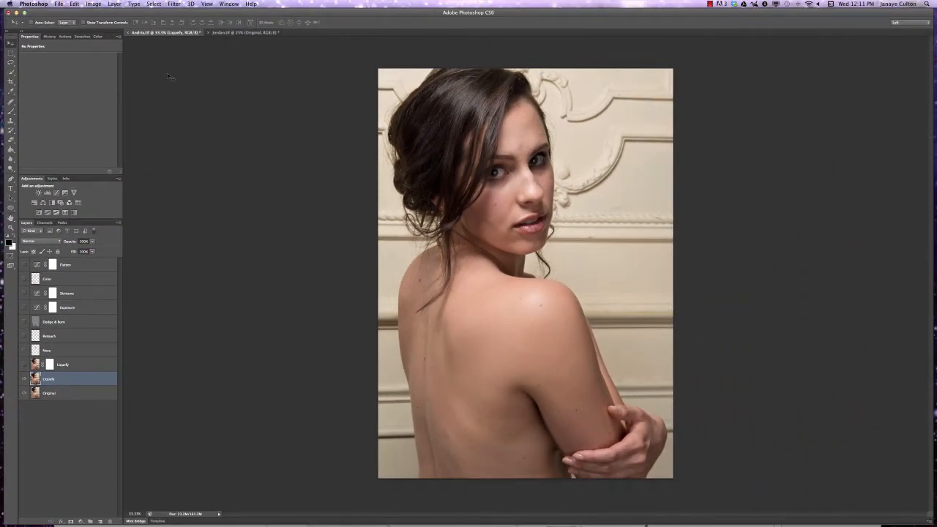
# Start the Liquify filter on the new Liquefy copy and set the brush size to 250
pyautogui.click(178, 5)
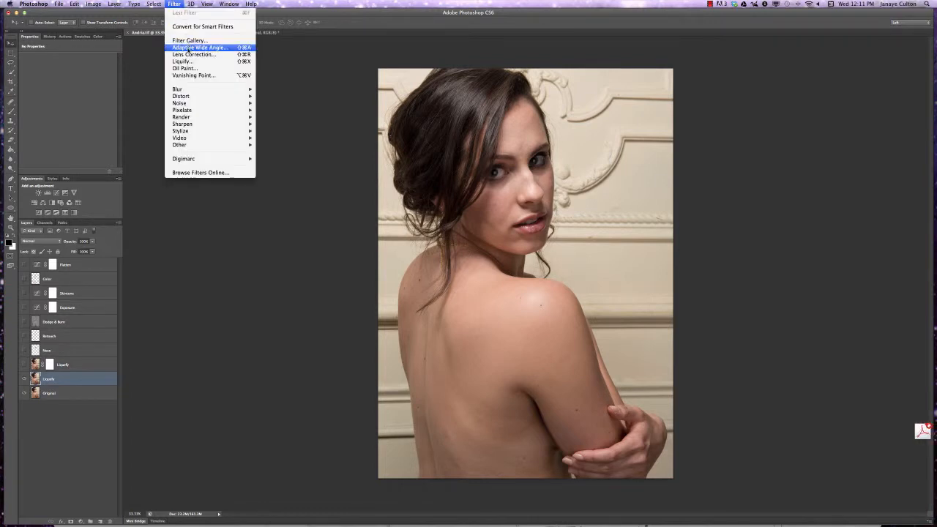
pyautogui.click(231, 62)
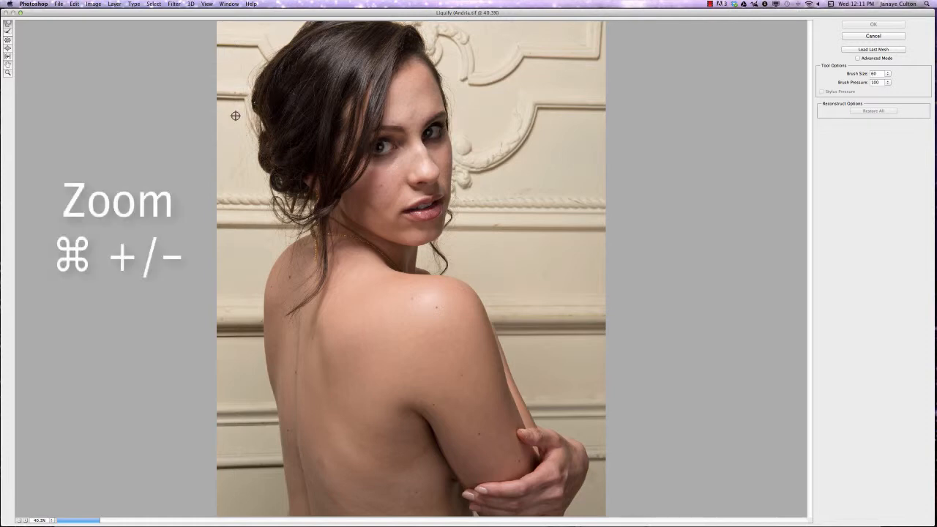
pyautogui.press('super+minus')
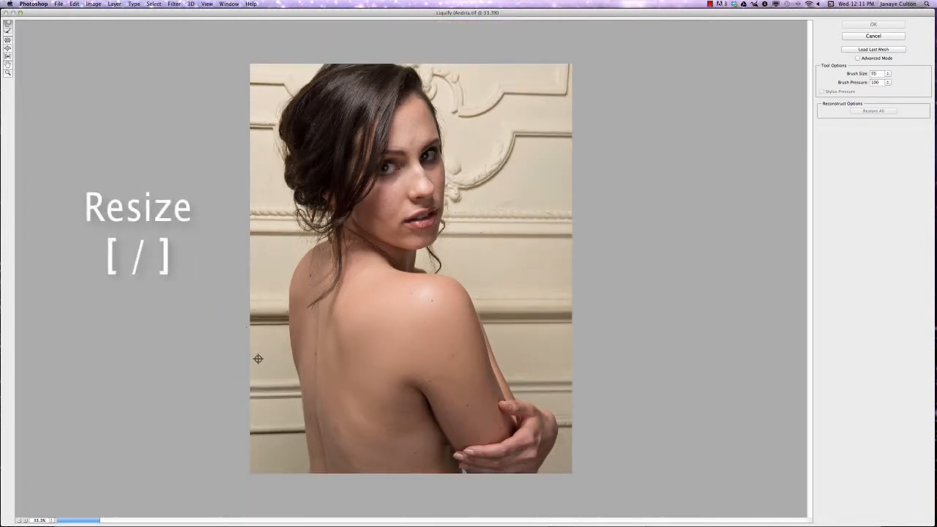
pyautogui.press(']')
pyautogui.press(']')
pyautogui.press(']')
pyautogui.press(']')
pyautogui.press(']')
pyautogui.press(']')
pyautogui.press(']')
pyautogui.press(']')
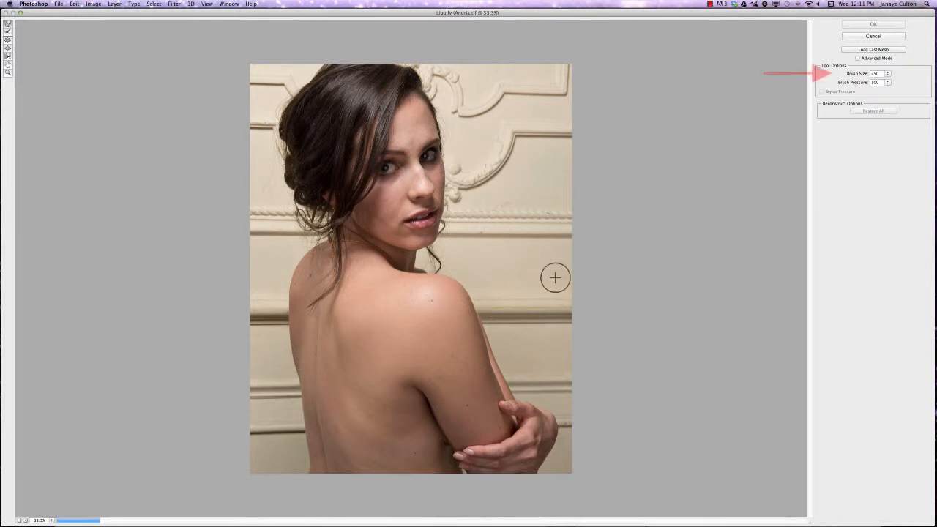
# Enlarge the brush to 800, slim the outline of the woman's back and waist, and apply the Liquify filter
pyautogui.click(851, 75)
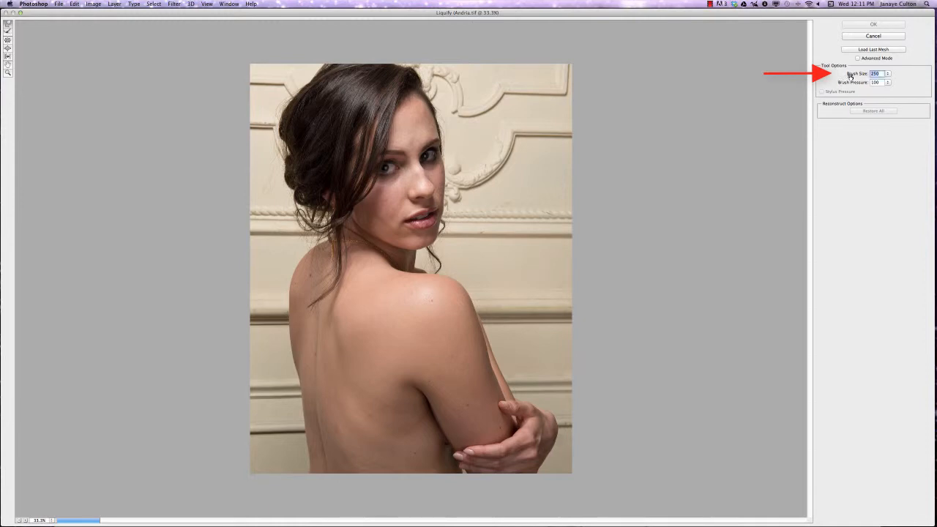
pyautogui.moveTo(851, 75); pyautogui.dragTo(856, 77)
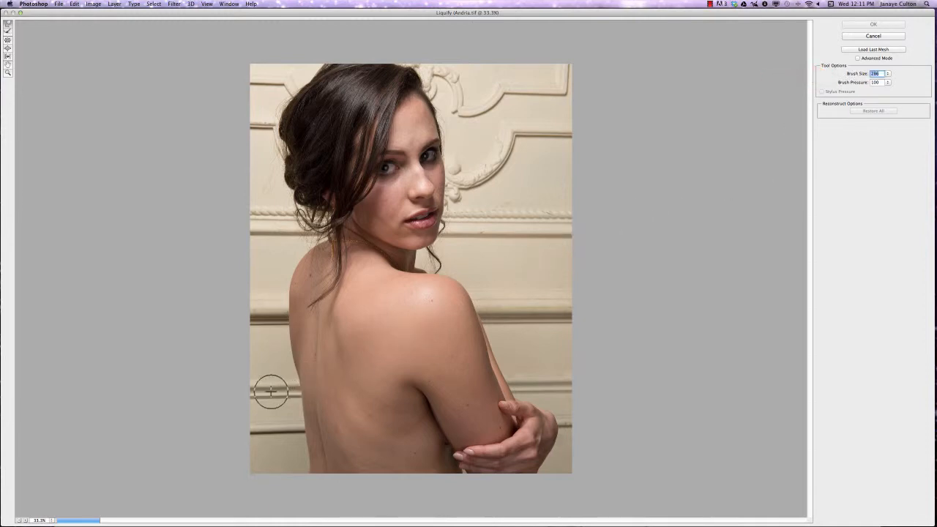
pyautogui.press(']')
pyautogui.press(']')
pyautogui.press(']')
pyautogui.press(']')
pyautogui.press(']')
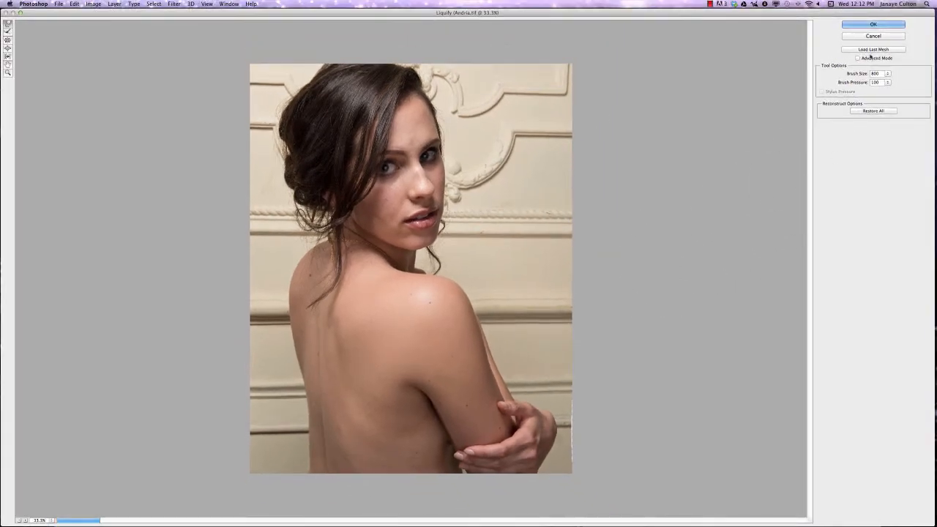
pyautogui.click(874, 24)
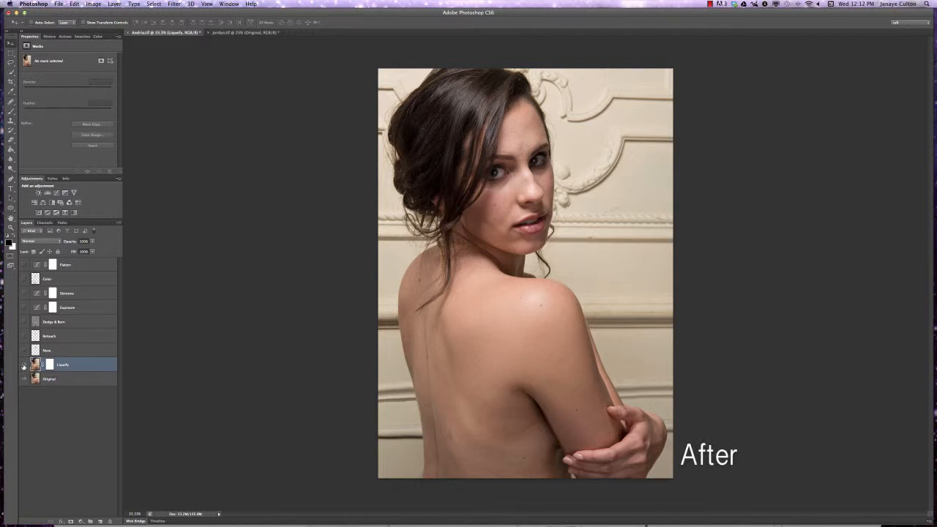
# Compare the body shape with the masked Liquefy layer hidden and shown
pyautogui.click(23, 367)
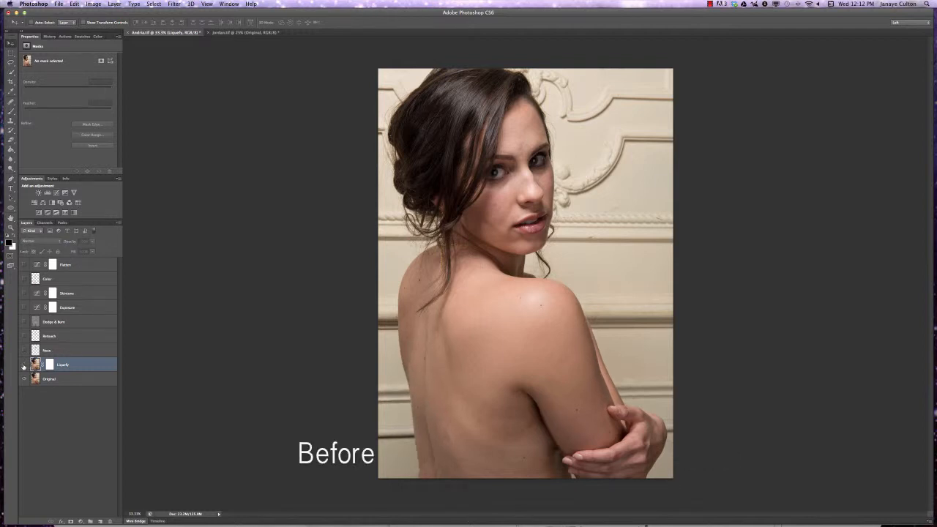
pyautogui.click(23, 366)
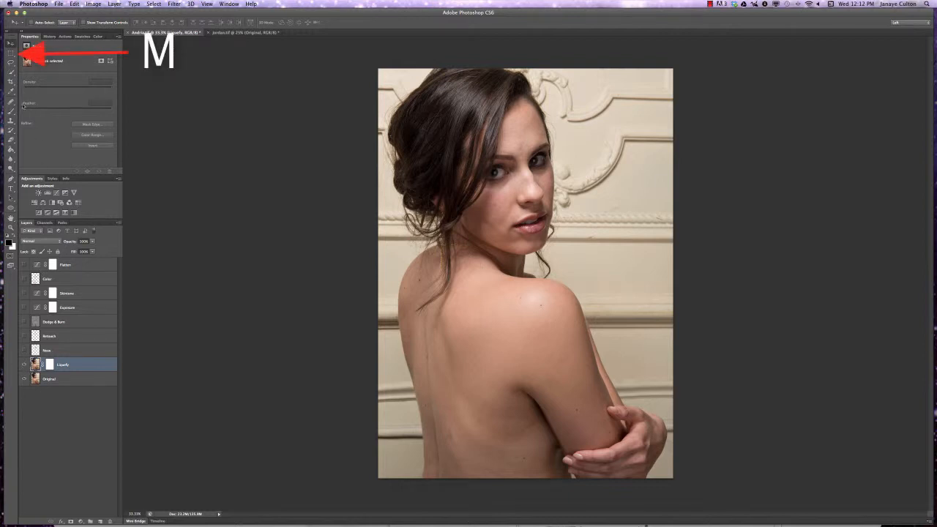
# Select the nose area with the Rectangular Marquee and copy it to a new layer named Nose Liquify
pyautogui.click(11, 54)
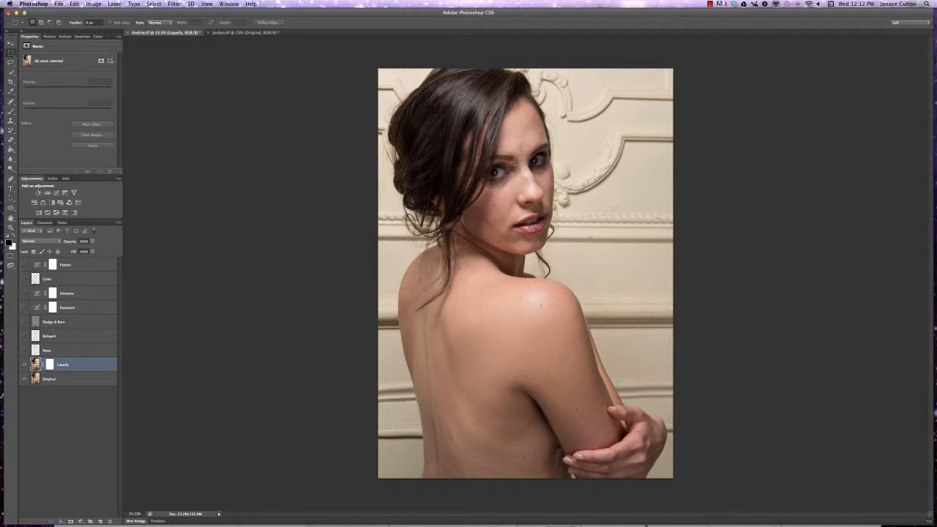
pyautogui.moveTo(513, 162); pyautogui.dragTo(548, 211)
pyautogui.press('super+j')
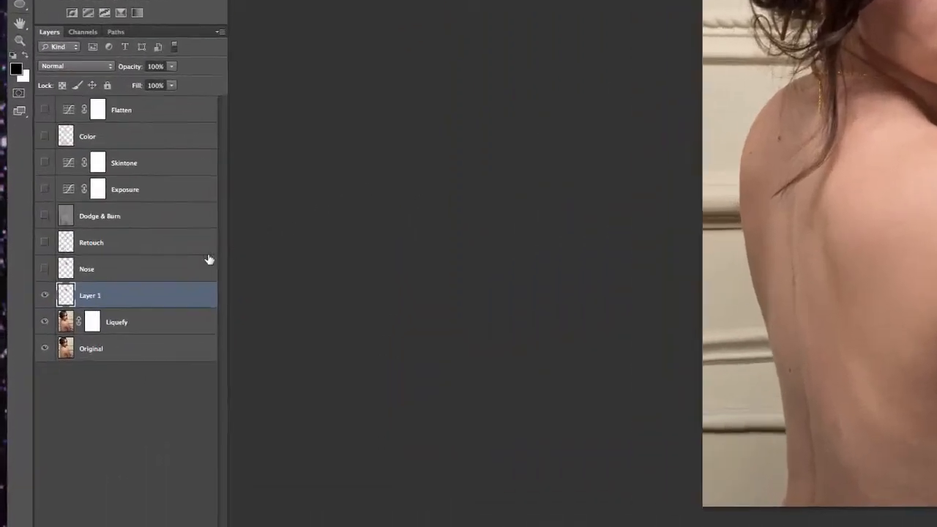
pyautogui.doubleClick(47, 363)
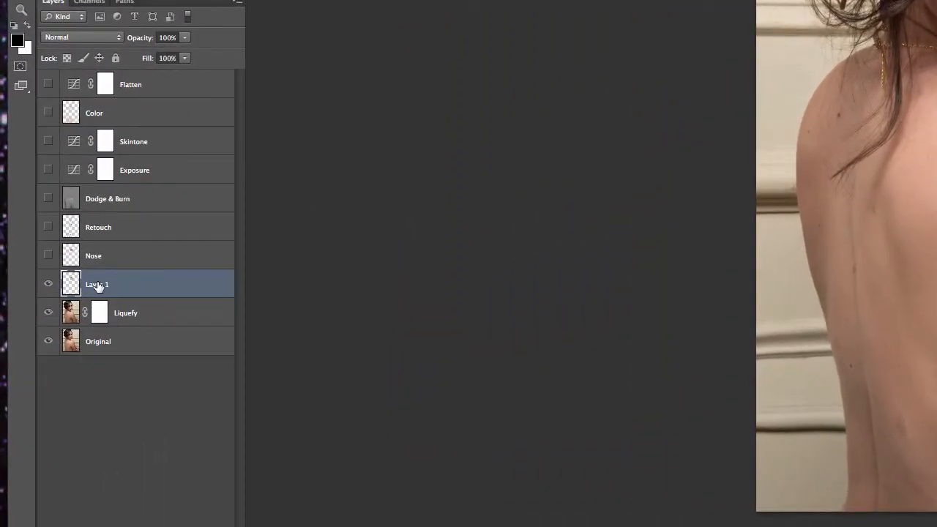
pyautogui.write('Nose Liquify')
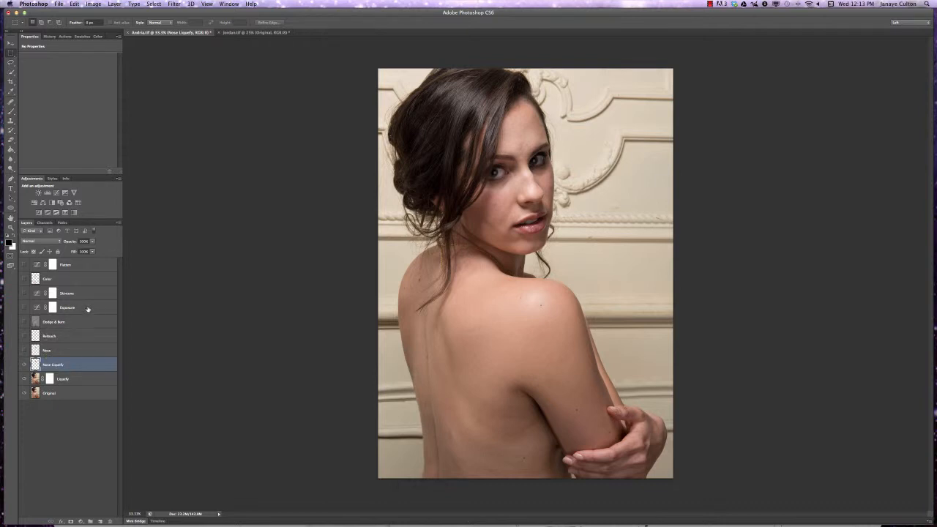
# Try reshaping the nose on the Nose Liquify layer in the Liquify filter with a brush size of 125, and cancel the filter
pyautogui.click(176, 6)
pyautogui.click(194, 64)
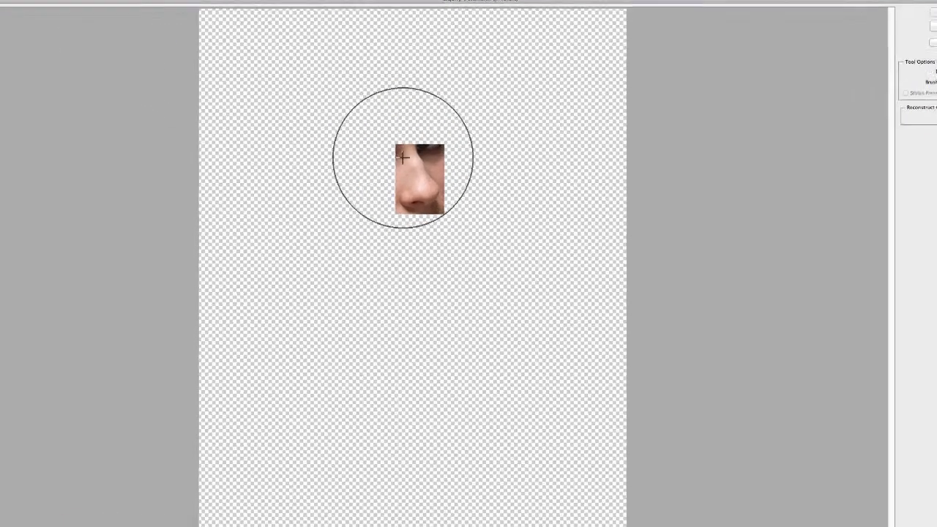
pyautogui.press('super+plus')
pyautogui.press('super+plus')
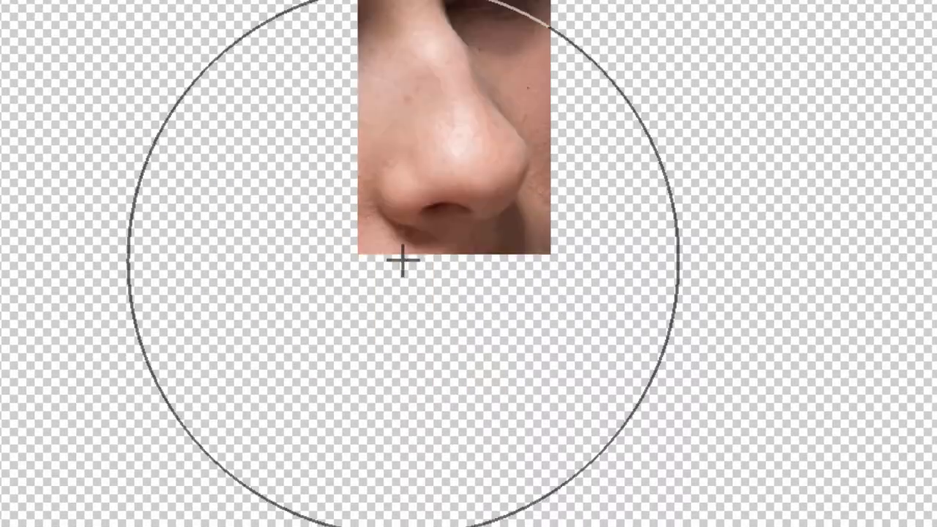
pyautogui.moveTo(418, 230); pyautogui.dragTo(423, 368)
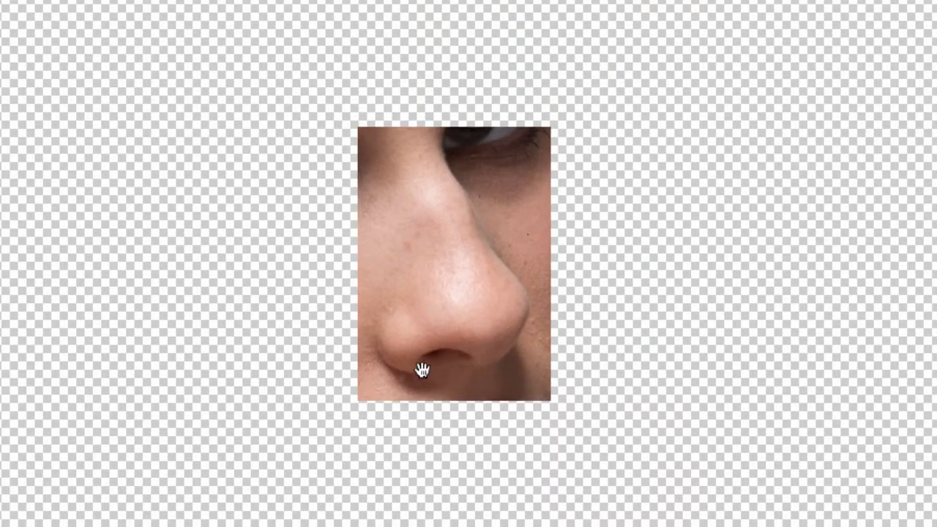
pyautogui.press('[')
pyautogui.press('[')
pyautogui.press('[')
pyautogui.press('[')
pyautogui.press('[')
pyautogui.press('[')
pyautogui.press('[')
pyautogui.press('[')
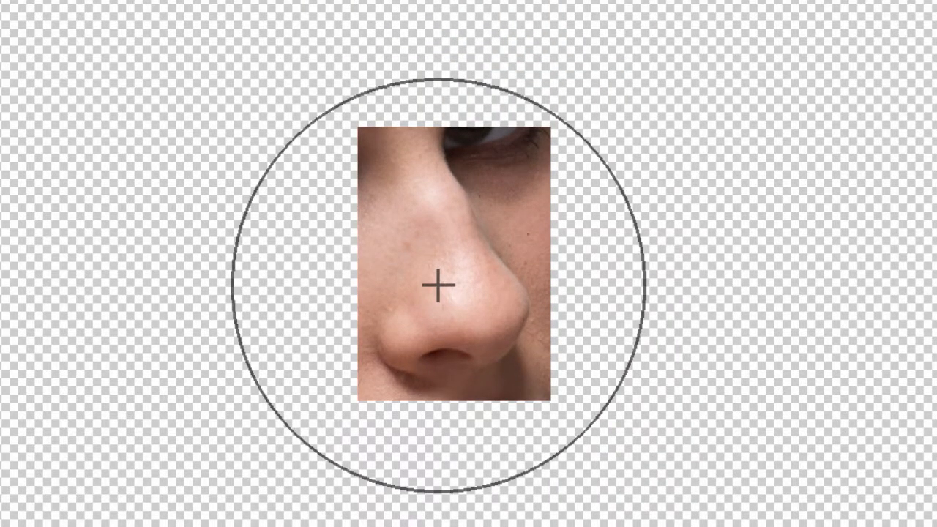
pyautogui.press('[')
pyautogui.press('[')
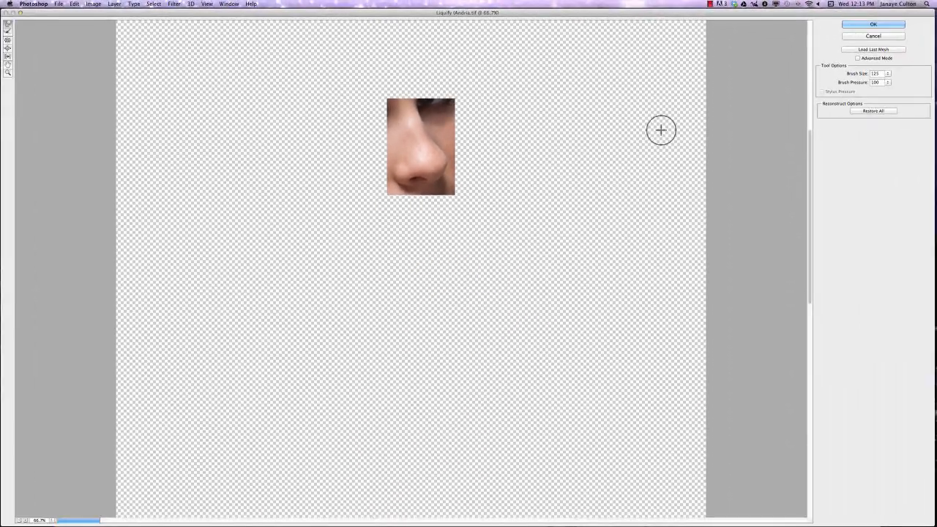
pyautogui.click(863, 37)
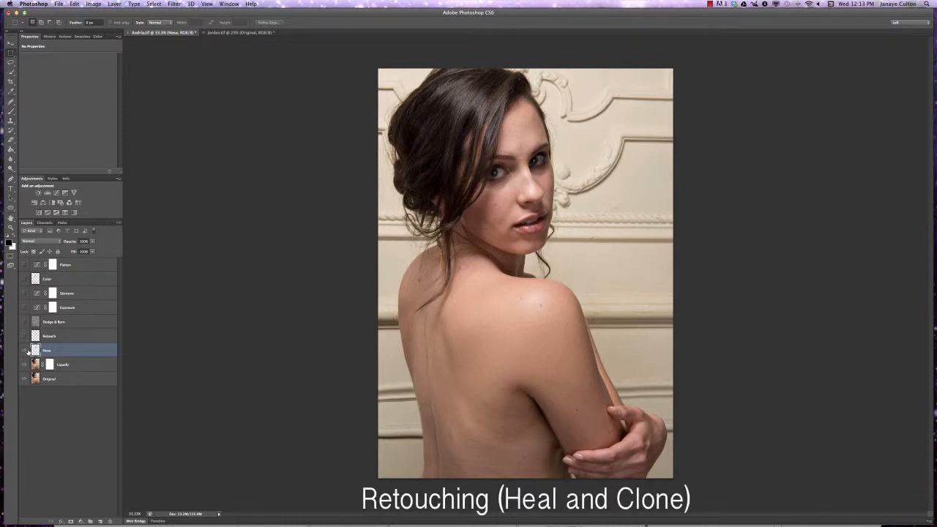
# Create a new empty layer named Retouch above the Nose layer, in Normal mode at 100% opacity
pyautogui.press('super+equal')
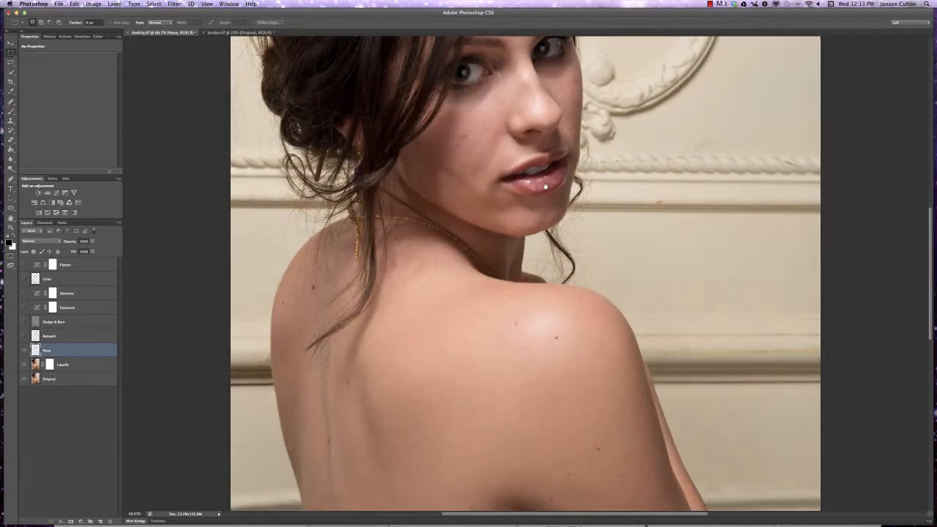
pyautogui.moveTo(545, 186); pyautogui.dragTo(540, 268)
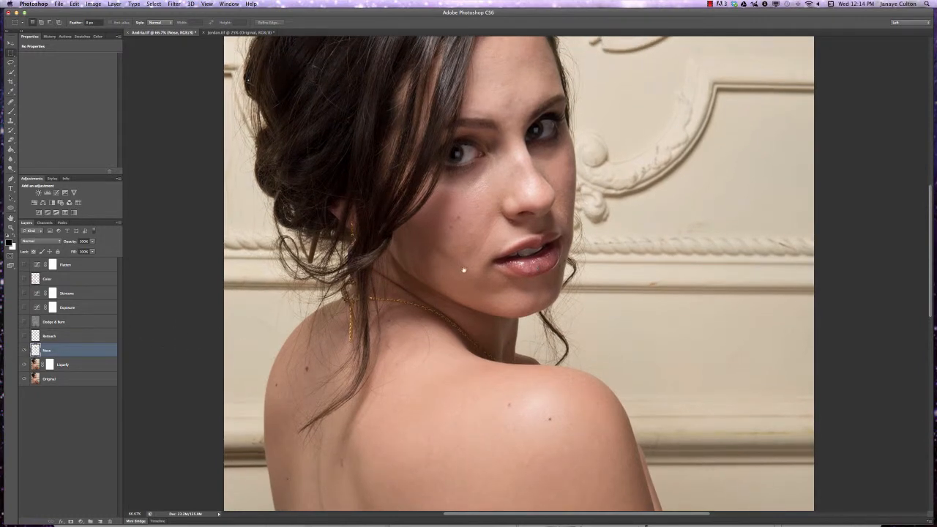
pyautogui.moveTo(463, 270); pyautogui.dragTo(410, 292)
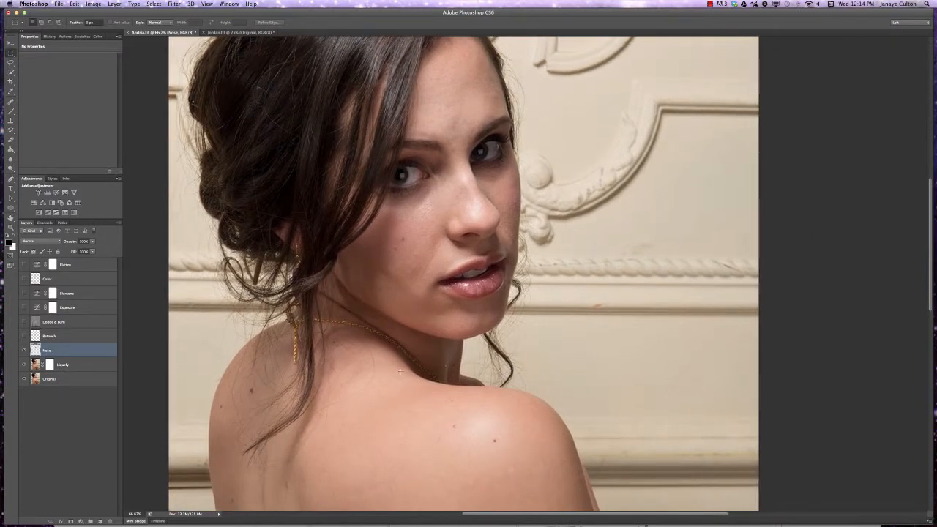
pyautogui.press('shift+super+n')
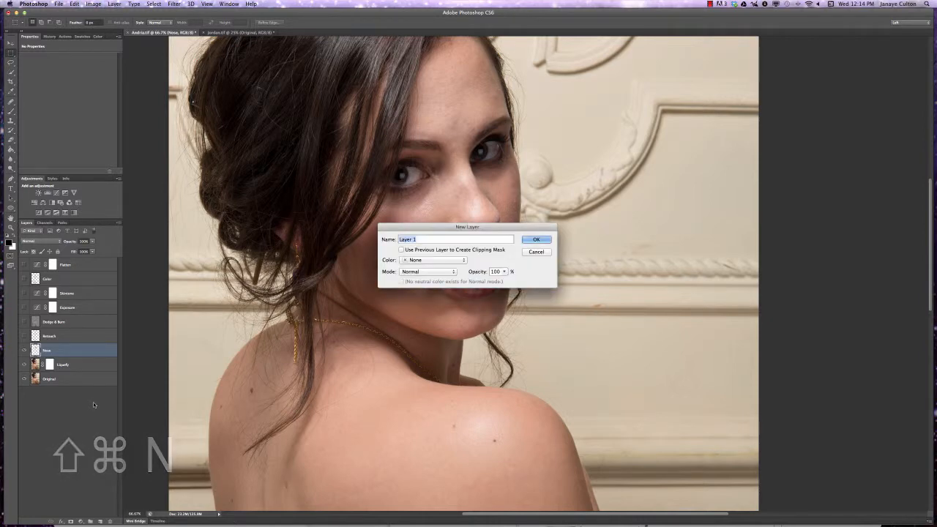
pyautogui.write('Retouch')
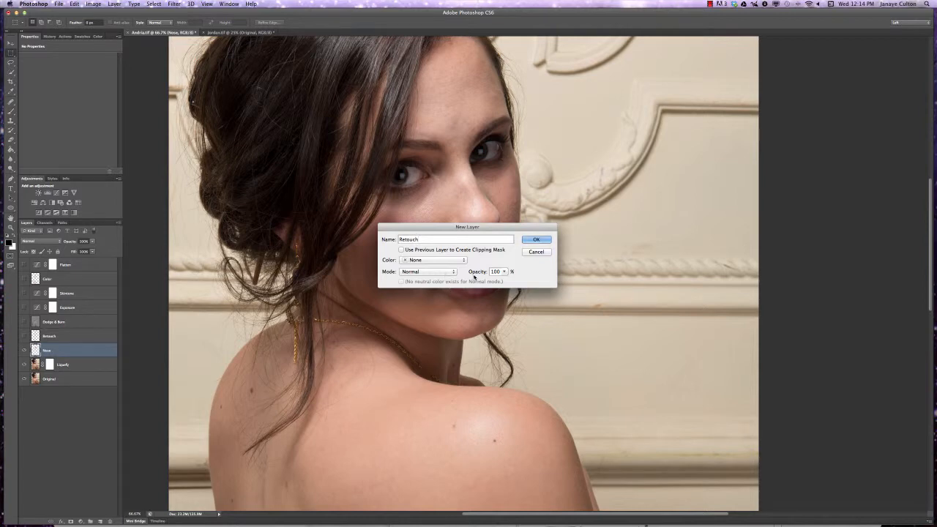
pyautogui.click(545, 240)
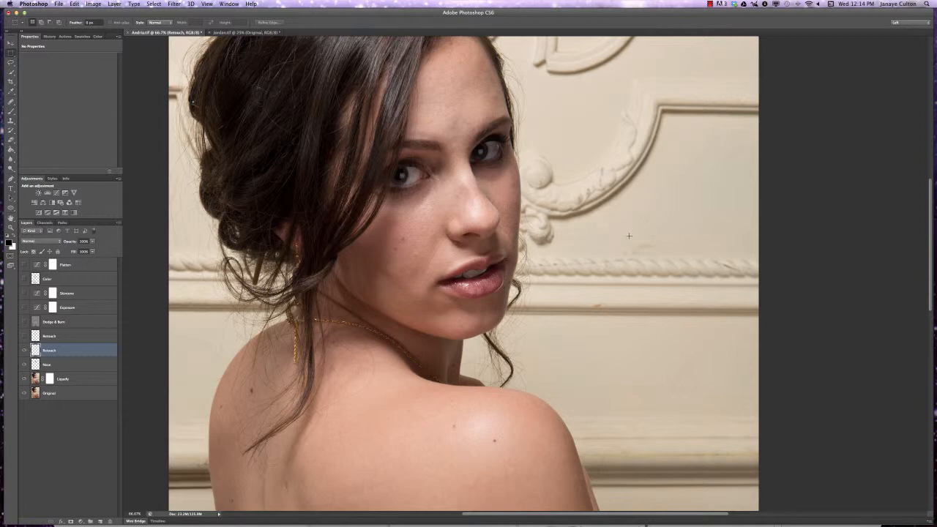
# Activate the Healing Brush and adjust its brush size interactively over the background wall
pyautogui.press('j')
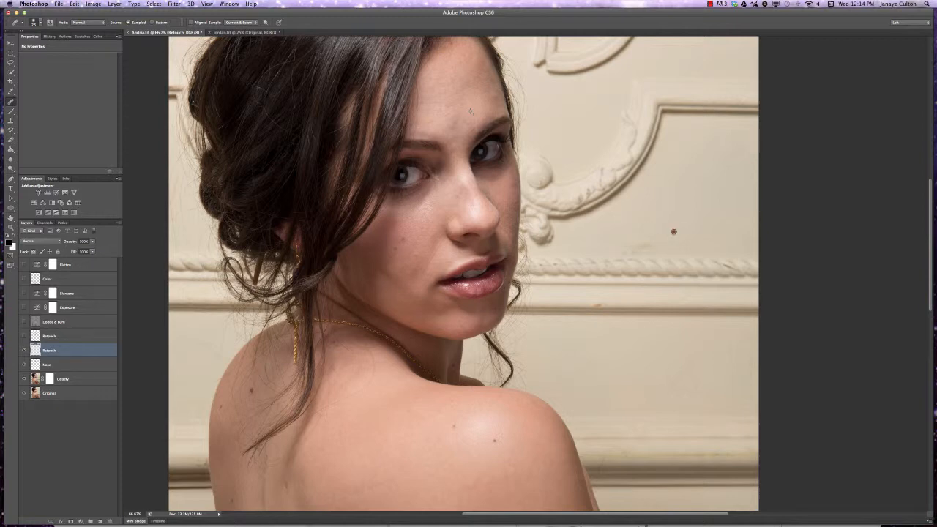
pyautogui.press('alt')
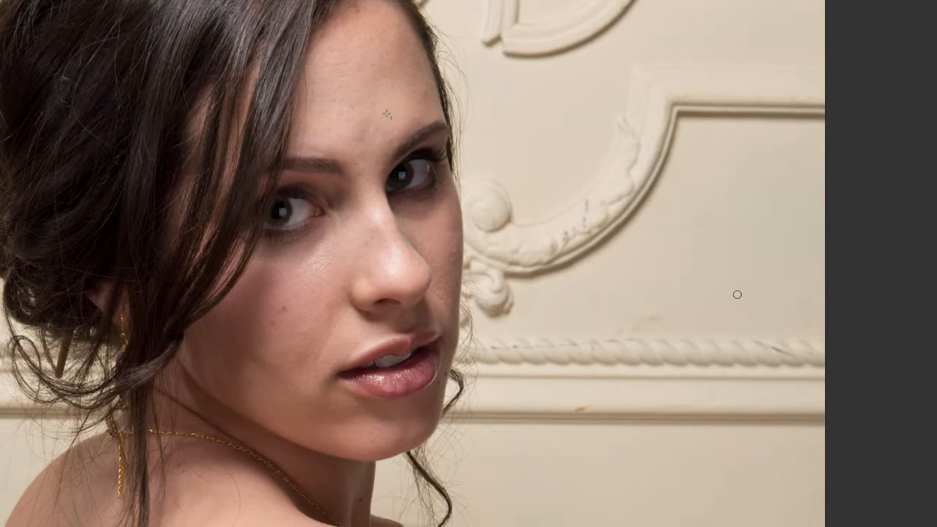
pyautogui.hotkey('ctrl', 'alt')
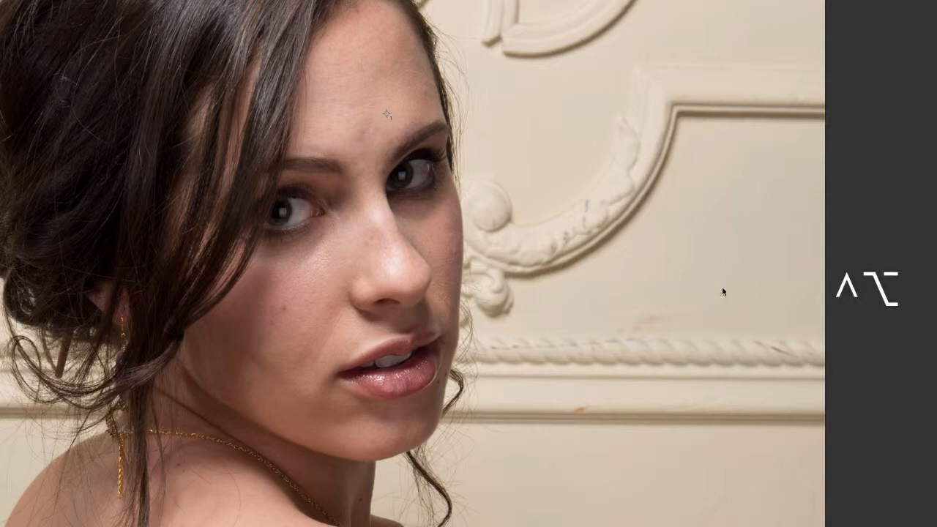
pyautogui.moveTo(722, 292)
pyautogui.mouseDown()
pyautogui.moveTo(748, 293)
pyautogui.moveTo(733, 292)
pyautogui.moveTo(730, 223)
pyautogui.moveTo(727, 293)
pyautogui.mouseUp()
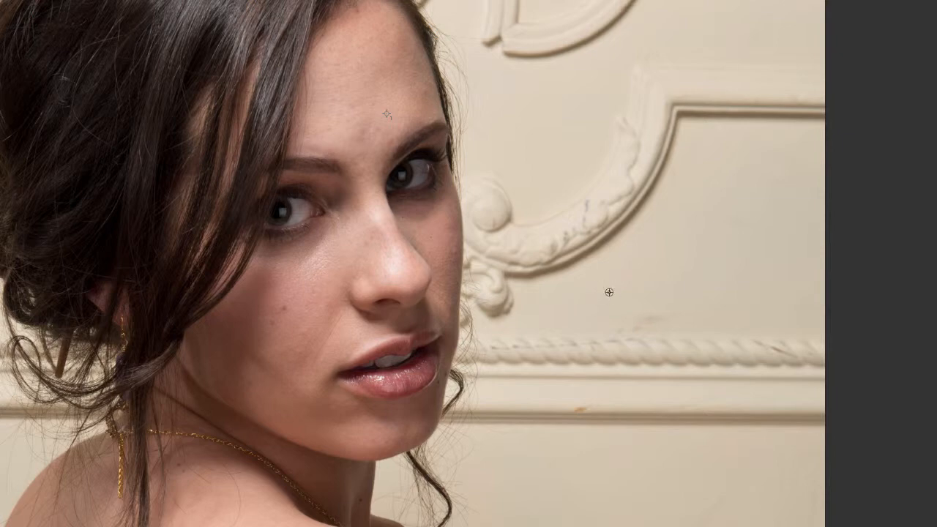
pyautogui.moveTo(649, 321); pyautogui.dragTo(671, 321)
pyautogui.click(608, 306)
# With a small Clone Stamp brush, clone clean skin over the white specks beside the thumbnail on the arm
pyautogui.scroll(-5, 639, 315)
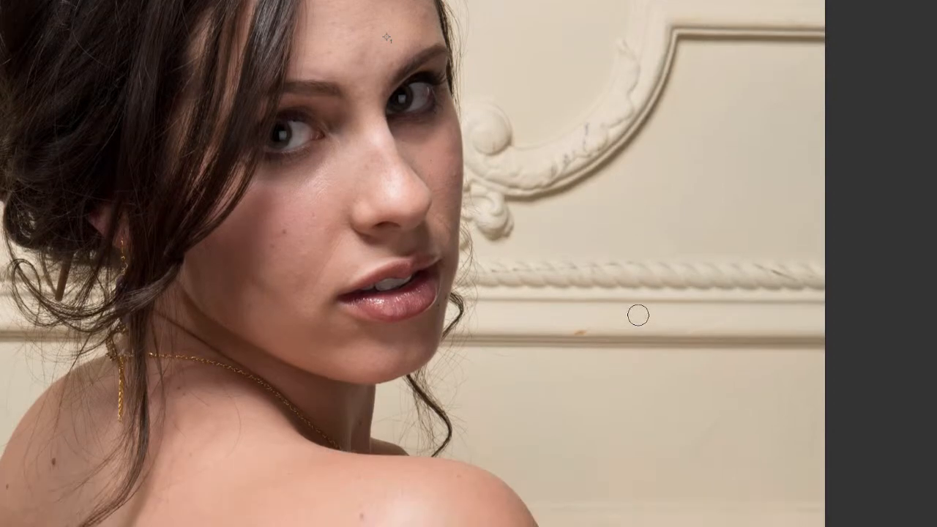
pyautogui.scroll(-10, 638, 314)
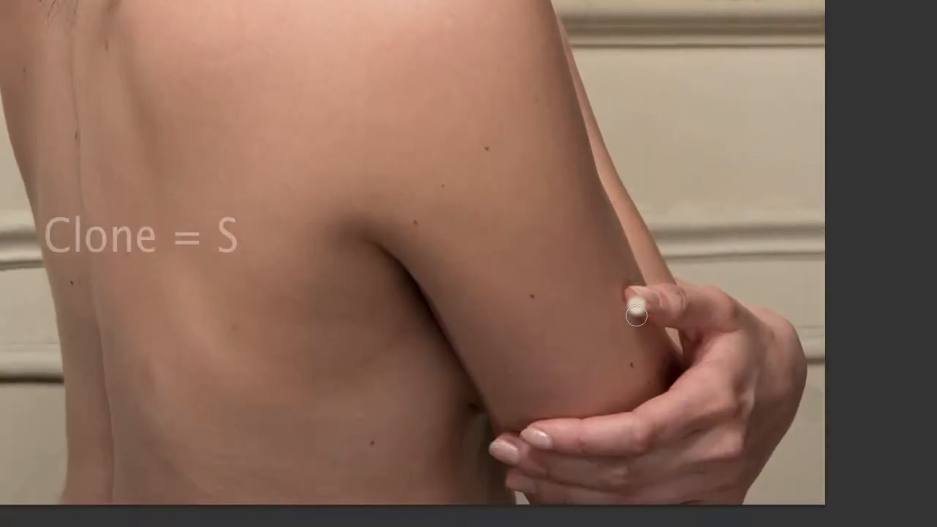
pyautogui.hscroll(2, 622, 314)
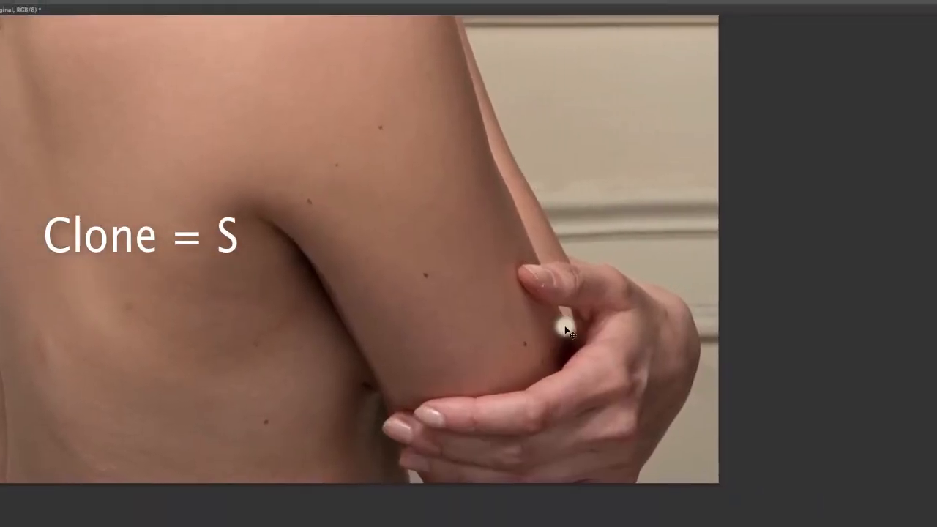
pyautogui.press('super+1')
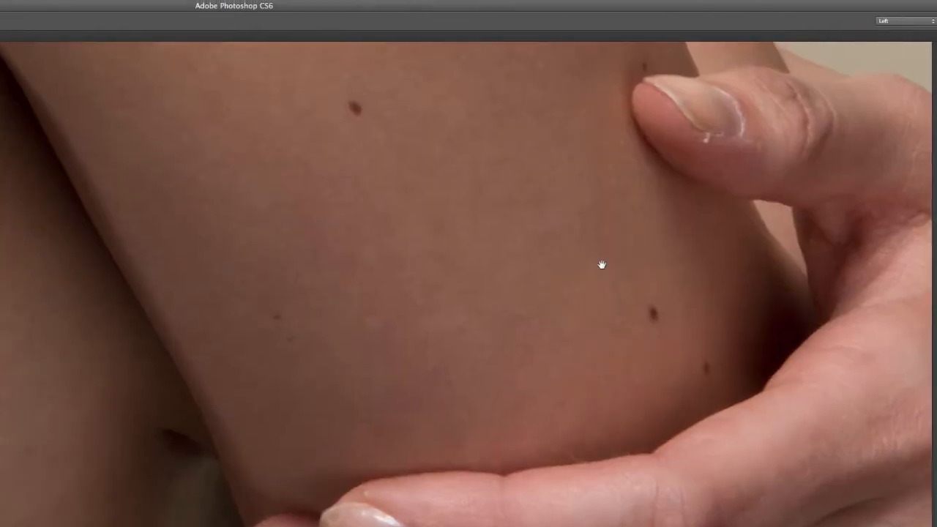
pyautogui.moveTo(603, 263); pyautogui.dragTo(384, 395)
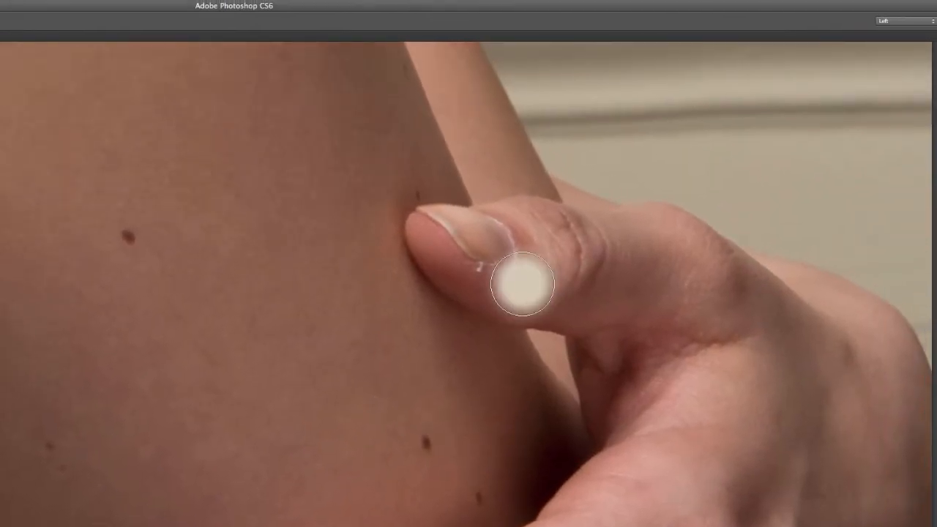
pyautogui.moveTo(514, 288)
pyautogui.keyDown('ctrl'); pyautogui.keyDown('alt'); pyautogui.mouseDown()
pyautogui.moveTo(492, 288)
pyautogui.moveTo(477, 273)
pyautogui.mouseUp(); pyautogui.keyUp('alt'); pyautogui.keyUp('ctrl')
pyautogui.keyDown('alt'); pyautogui.click(500, 284); pyautogui.keyUp('alt')
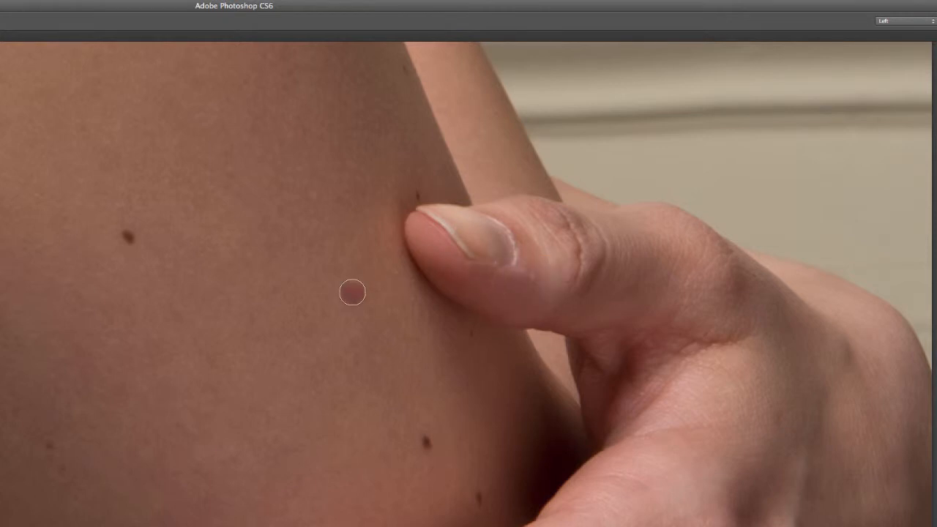
pyautogui.keyDown('alt'); pyautogui.click(350, 293); pyautogui.keyUp('alt')
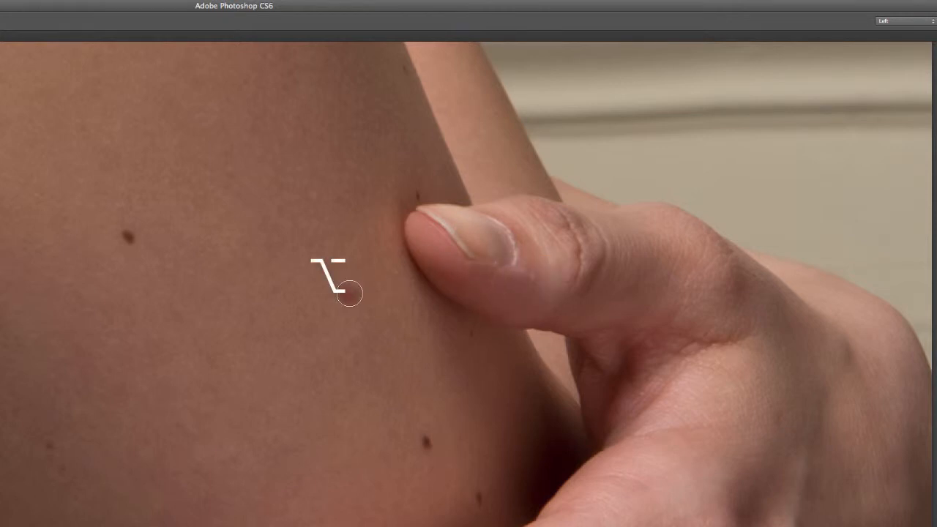
pyautogui.press('alt+super+z')
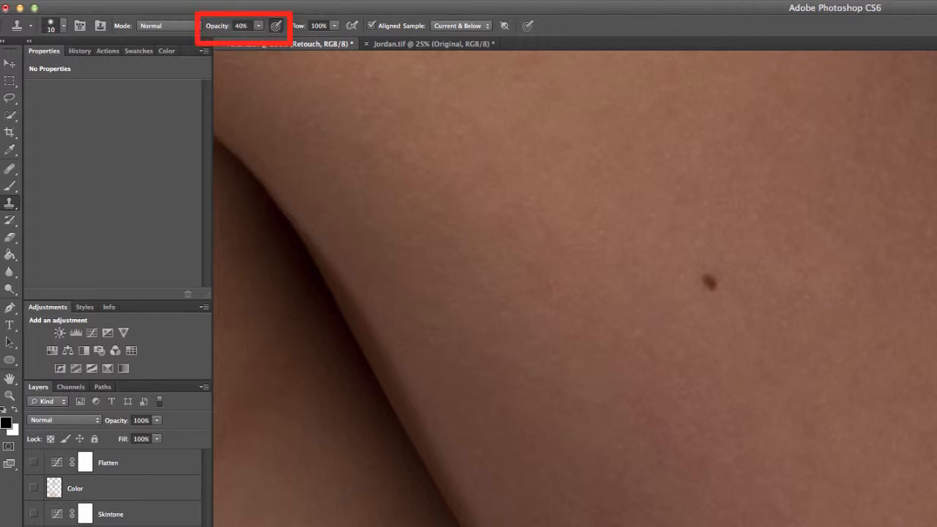
# Try different opacity percentages for the Clone Stamp, between 10% and 100%
pyautogui.press('0')
pyautogui.press('1')
pyautogui.press('2')
pyautogui.press('3')
pyautogui.press('3')
pyautogui.press('5')
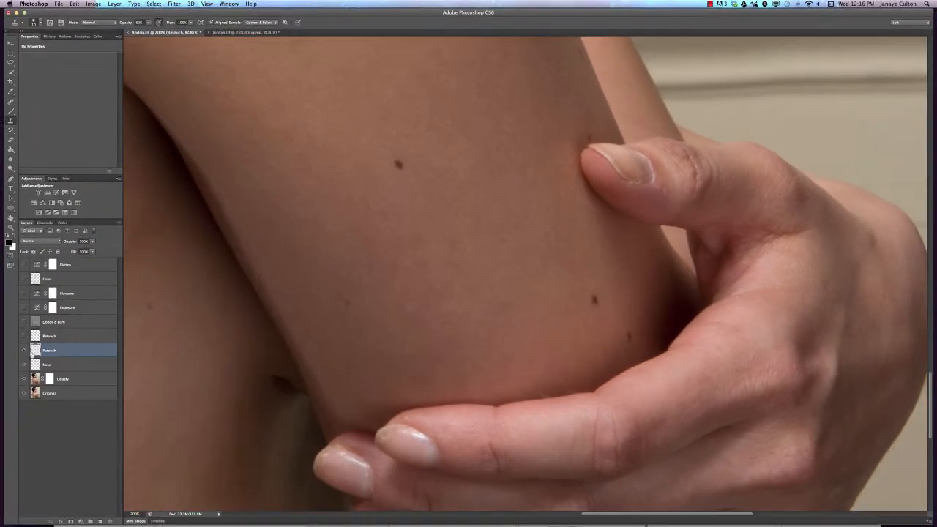
# Compare the hand with the lower Retouch layer hidden and shown, and make the upper Retouch layer visible
pyautogui.click(24, 351)
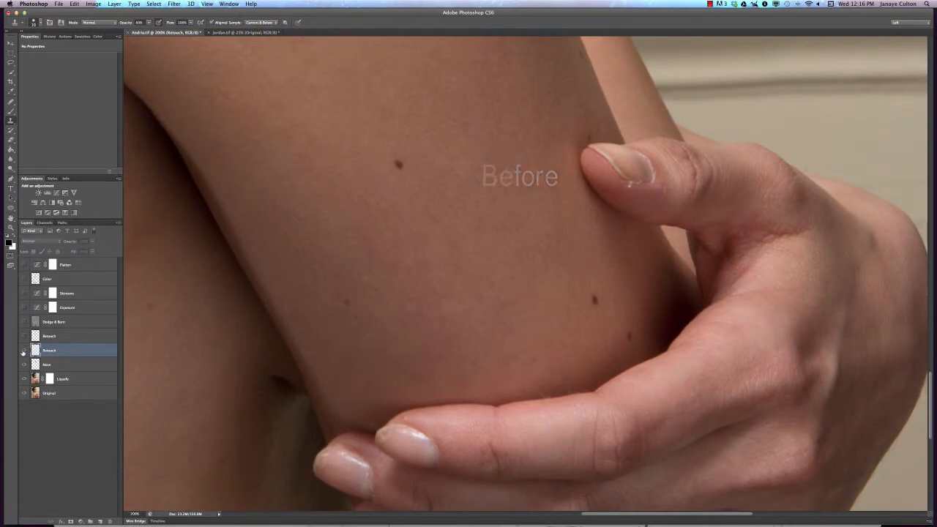
pyautogui.click(23, 350)
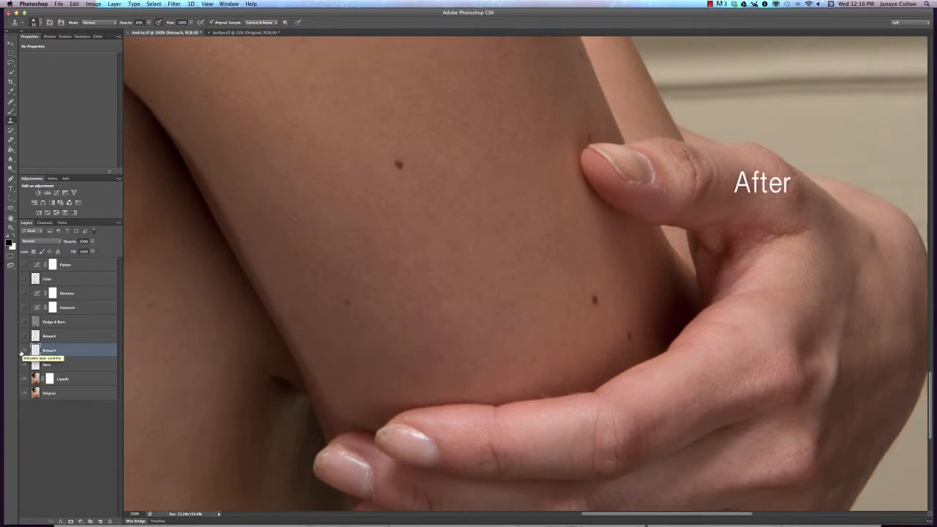
pyautogui.press('super+minus')
pyautogui.press('super+minus')
pyautogui.press('super+minus')
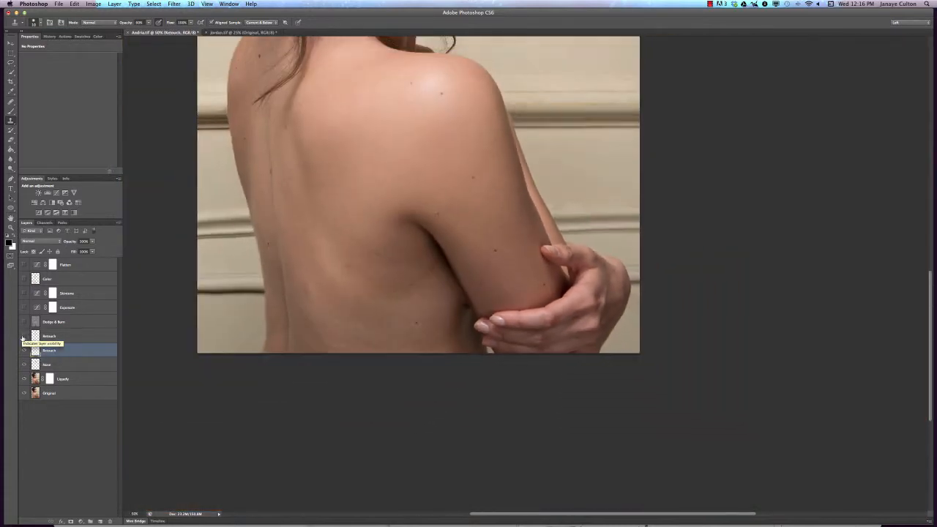
pyautogui.press('super+minus')
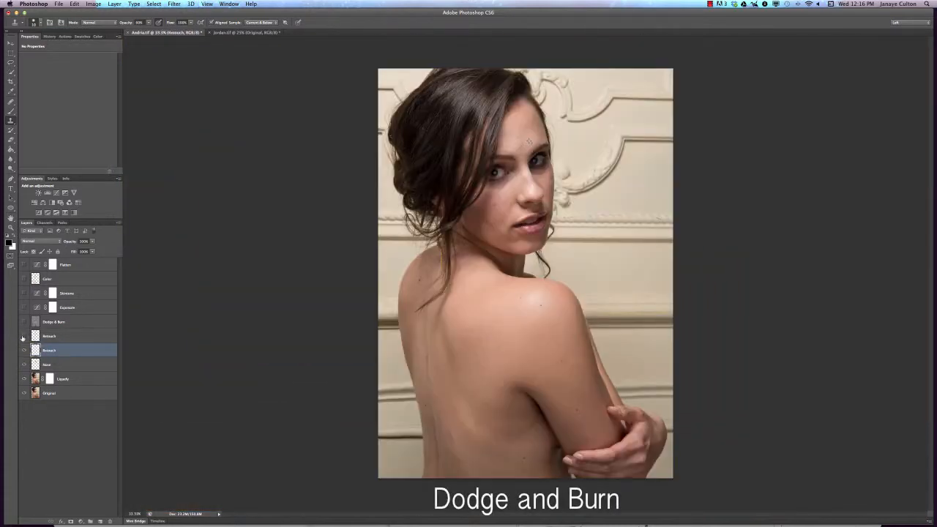
pyautogui.press('v')
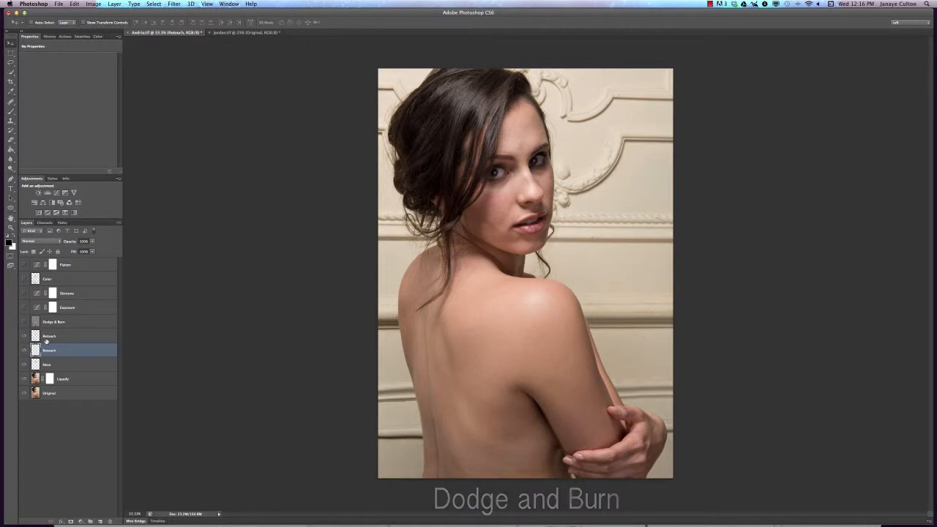
# Create a layer named Dodge and Burn above Dodge & Burn, in Soft Light mode filled with 50% gray
pyautogui.click(87, 324)
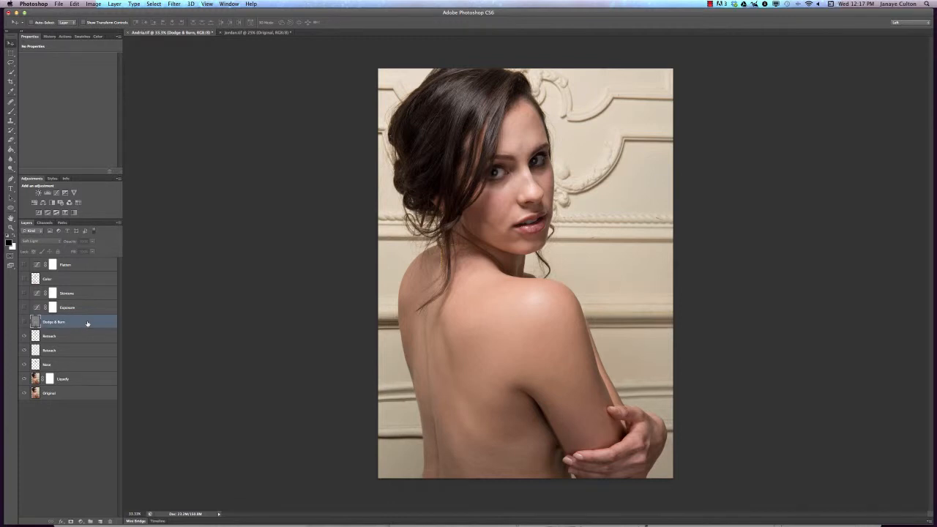
pyautogui.press('super+shift+n')
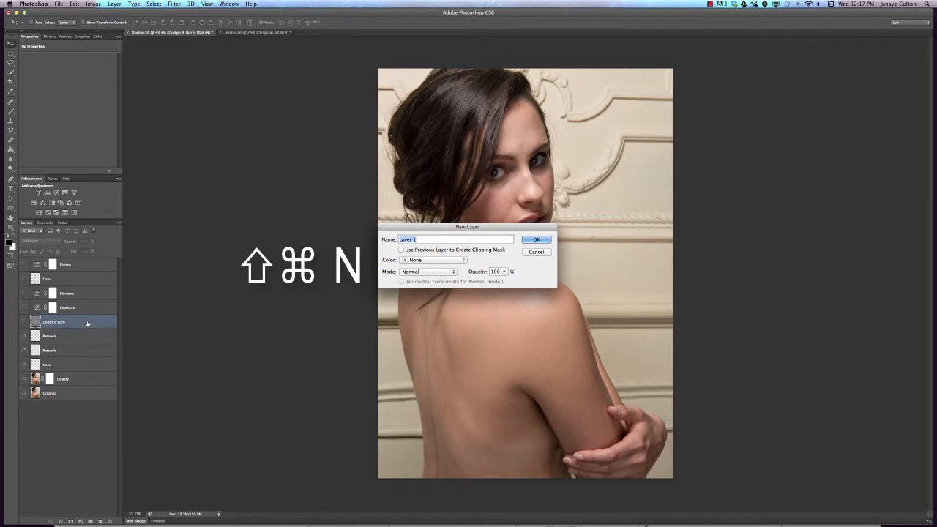
pyautogui.write('Dodge and B')
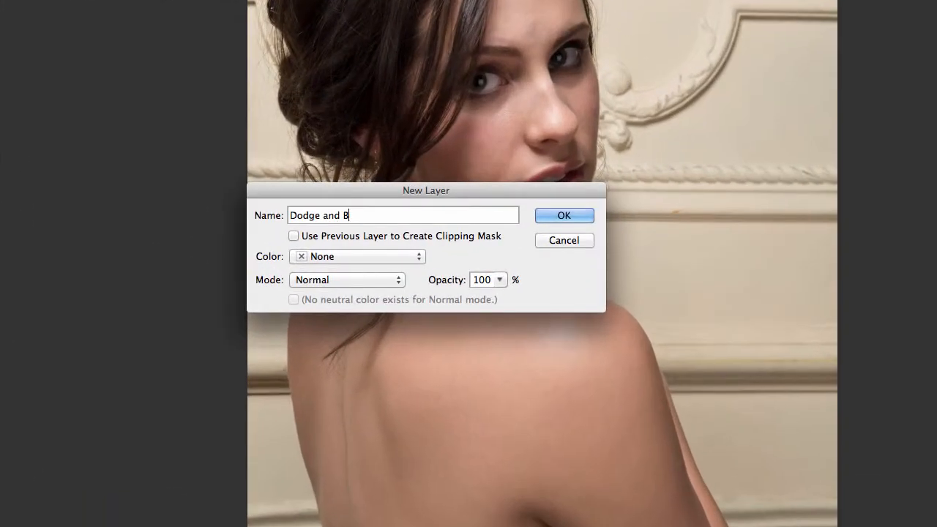
pyautogui.write('urn')
pyautogui.click(376, 280)
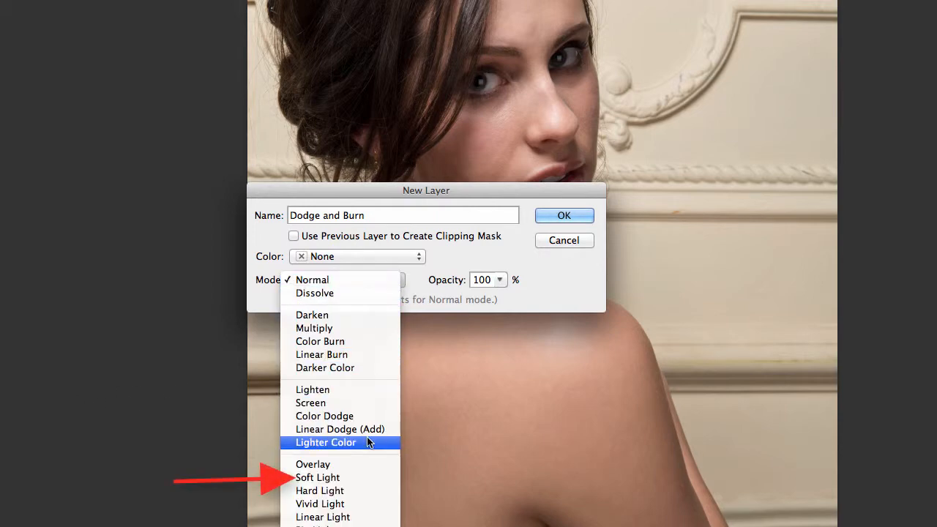
pyautogui.click(369, 478)
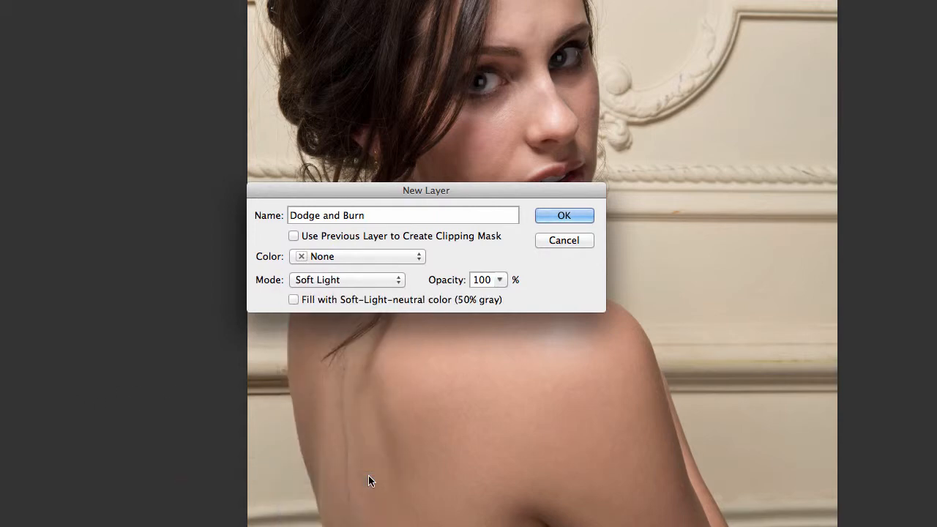
pyautogui.click(295, 301)
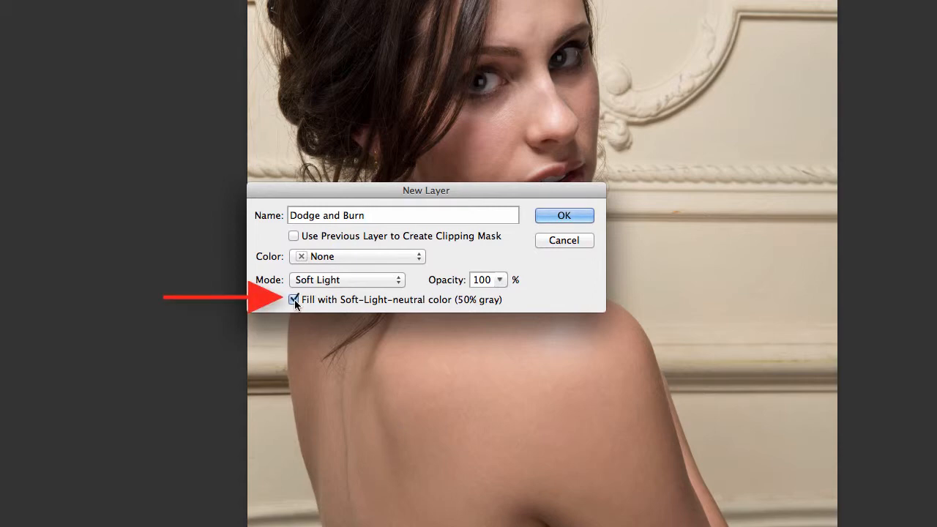
pyautogui.click(578, 216)
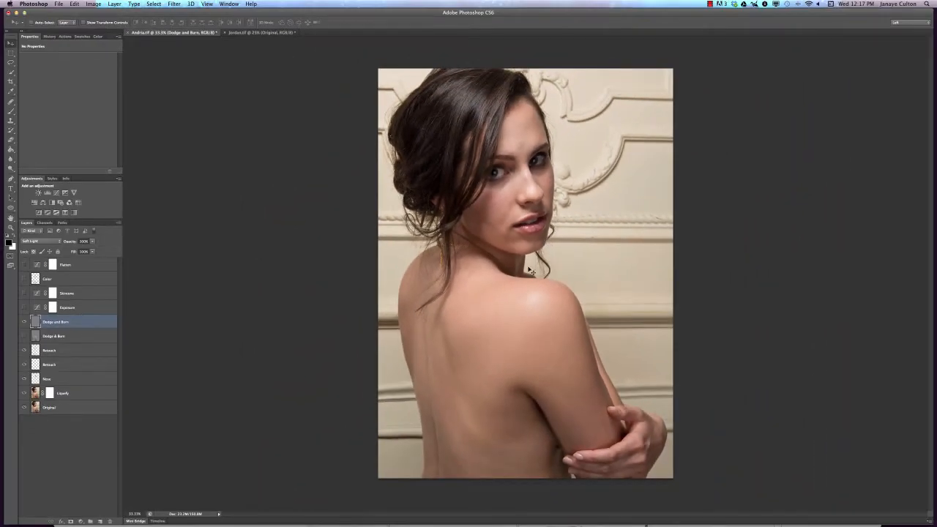
# Activate the Brush tool and swap black and white until white is the foreground color
pyautogui.press('b')
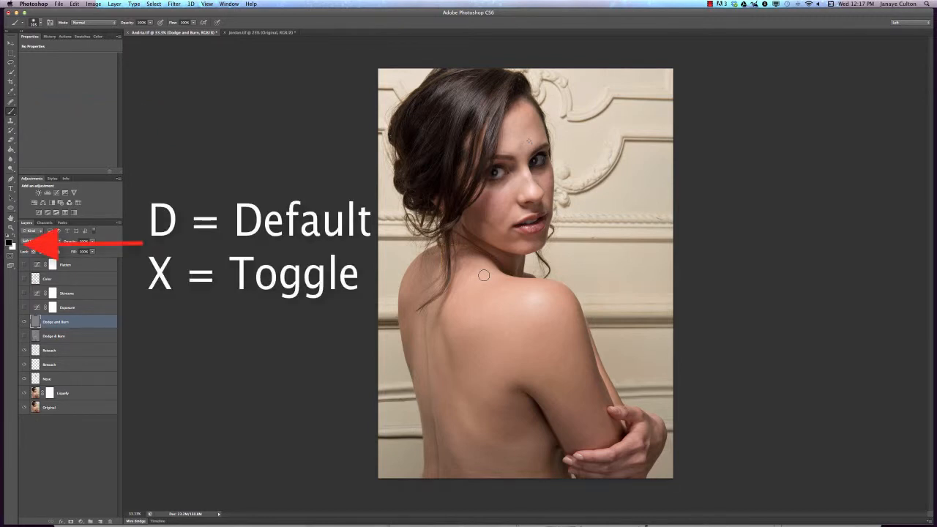
pyautogui.press('x')
pyautogui.press('x')
pyautogui.press('x')
pyautogui.press('x')
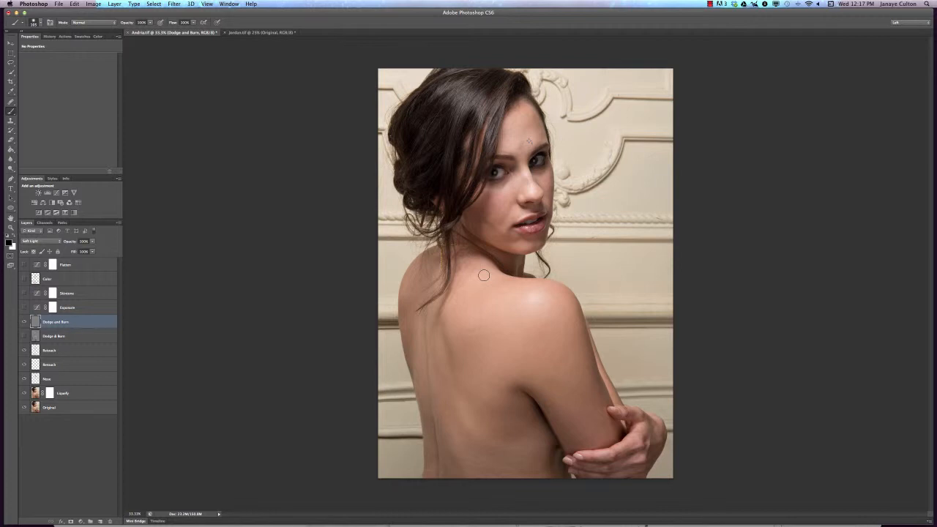
pyautogui.press('x')
# With a reduced brush, paint white on the Dodge and Burn layer over the dark patch on the forehead between the eyebrows
pyautogui.press('super+plus')
pyautogui.press('super+plus')
pyautogui.press('super+plus')
pyautogui.press('super+plus')
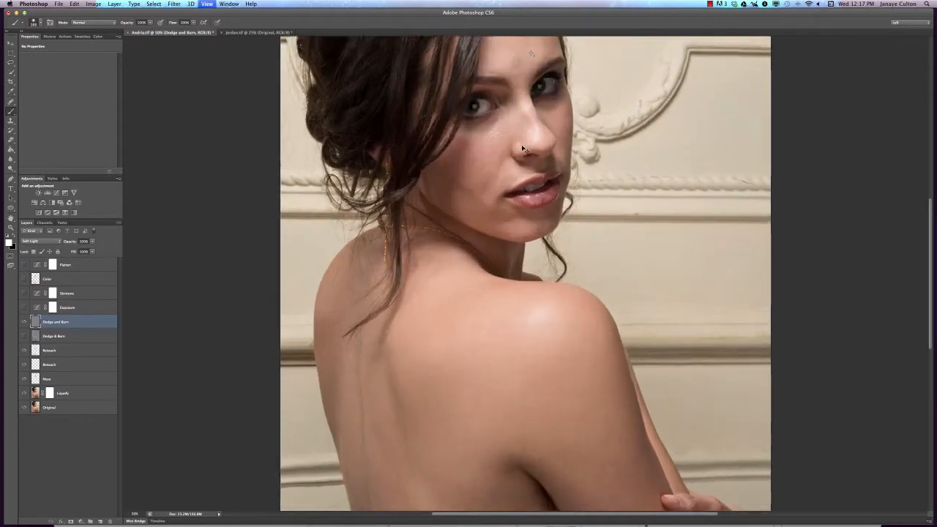
pyautogui.scroll(-3, 521, 146)
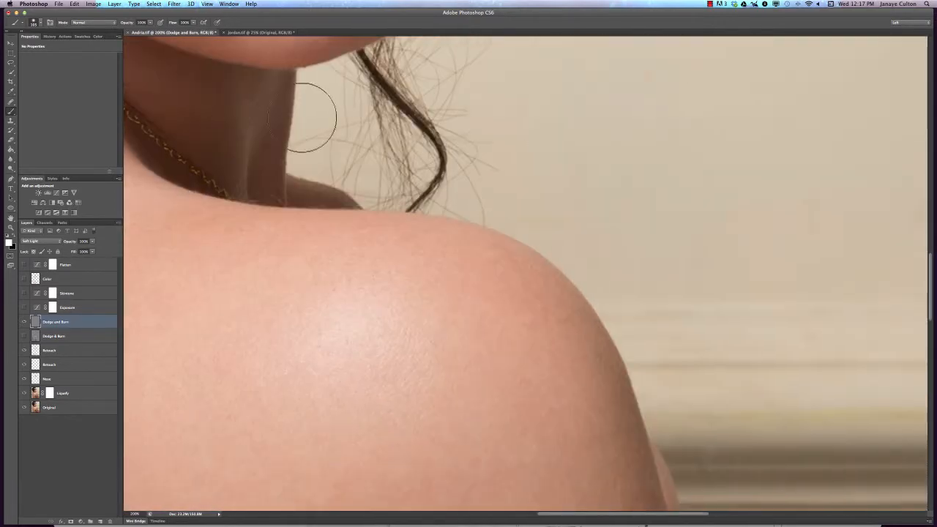
pyautogui.scroll(10, 374, 192)
pyautogui.scroll(10, 374, 193)
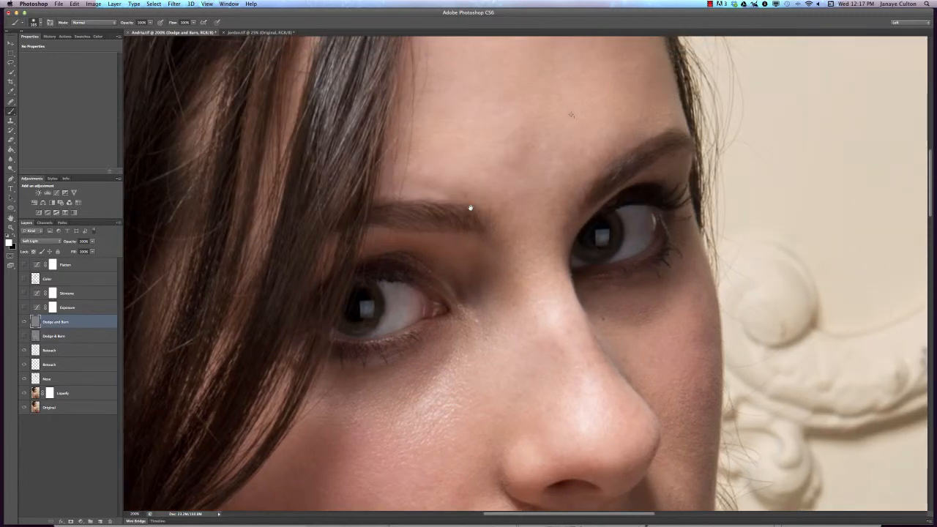
pyautogui.moveTo(470, 208); pyautogui.dragTo(428, 247)
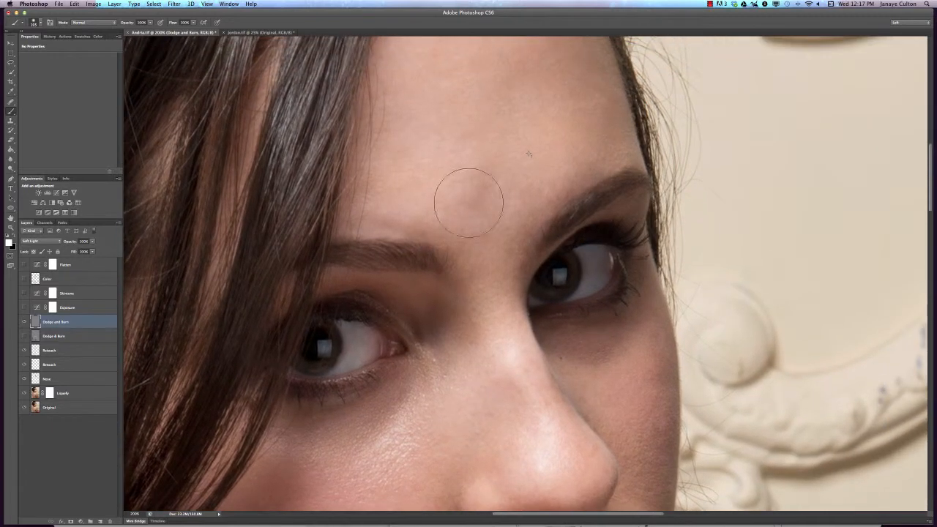
pyautogui.press('[')
pyautogui.press('[')
pyautogui.press('[')
pyautogui.press('[')
pyautogui.press('[')
pyautogui.moveTo(478, 192)
pyautogui.mouseDown()
pyautogui.moveTo(476, 162)
pyautogui.moveTo(477, 192)
pyautogui.moveTo(473, 183)
pyautogui.mouseUp()
# Set the brush opacity to 10% and dodge the uneven skin down to the cheek with a small white brush
pyautogui.press('5')
pyautogui.press('[')
pyautogui.press('[')
pyautogui.scroll(-10, 506, 197)
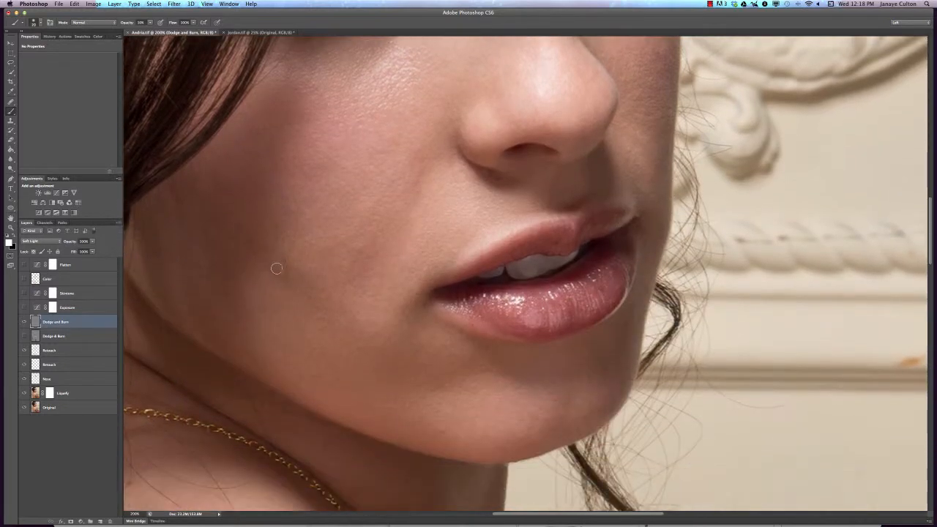
pyautogui.press(']')
# Compare the whole portrait with the Dodge and Burn layer hidden and shown
pyautogui.press('super+0')
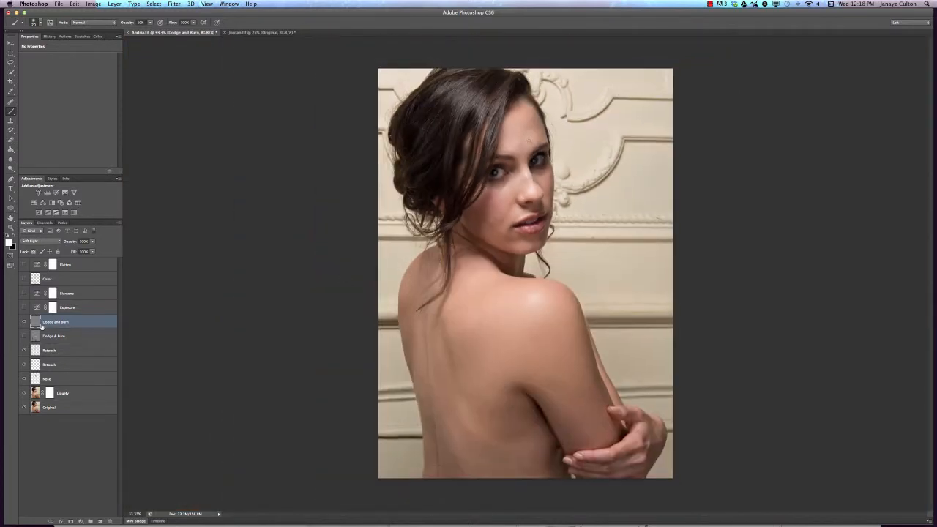
pyautogui.click(25, 323)
pyautogui.click(25, 323)
pyautogui.click(24, 323)
pyautogui.click(24, 324)
# Burn the skin from the cheek to the edge of the face with a resized black brush at 5% opacity
pyautogui.press('super+plus')
pyautogui.press('super+plus')
pyautogui.moveTo(516, 186); pyautogui.dragTo(506, 317)
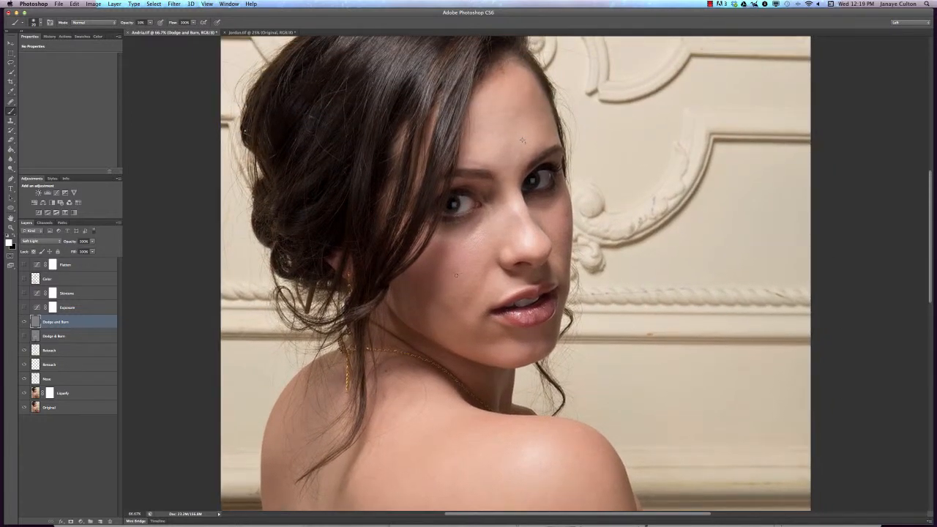
pyautogui.keyDown('ctrl'); pyautogui.keyDown('alt'); pyautogui.moveTo(466, 271); pyautogui.dragTo(474, 270); pyautogui.keyUp('alt'); pyautogui.keyUp('ctrl')
pyautogui.press('x')
pyautogui.press('0')
pyautogui.press('5')
pyautogui.keyDown('ctrl'); pyautogui.keyDown('alt'); pyautogui.moveTo(460, 286); pyautogui.dragTo(476, 286); pyautogui.keyUp('alt'); pyautogui.keyUp('ctrl')
pyautogui.keyDown('ctrl'); pyautogui.keyDown('alt'); pyautogui.moveTo(566, 261); pyautogui.dragTo(559, 261); pyautogui.keyUp('alt'); pyautogui.keyUp('ctrl')
pyautogui.scroll(-3, 545, 296)
pyautogui.scroll(-1, 454, 281)
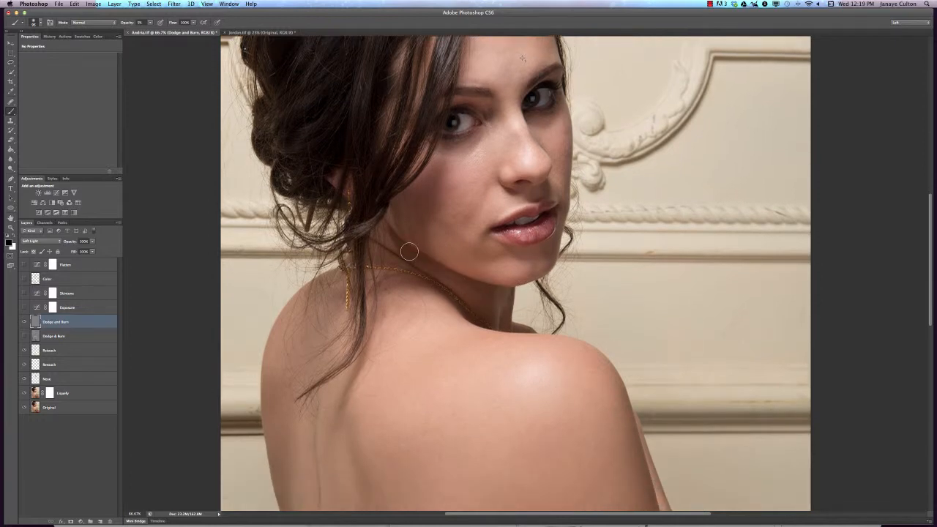
# Compare the face with the Dodge and Burn layer hidden and shown
pyautogui.scroll(4, 439, 271)
pyautogui.hscroll(2, 440, 271)
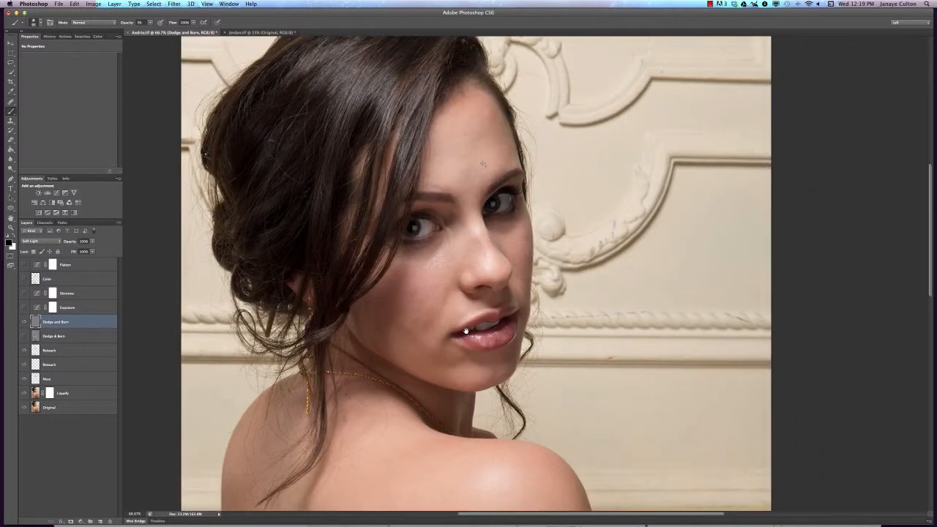
pyautogui.click(25, 322)
pyautogui.click(26, 322)
pyautogui.click(25, 322)
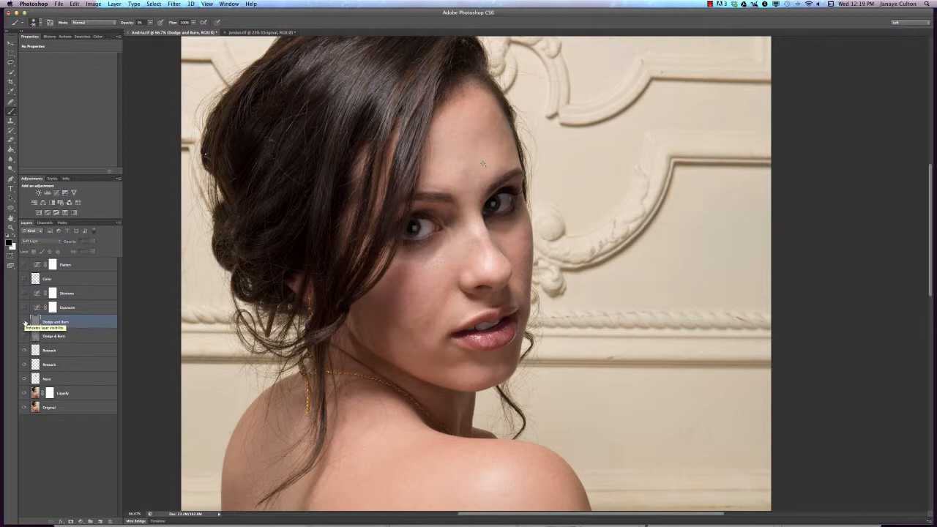
pyautogui.click(26, 322)
pyautogui.click(26, 323)
pyautogui.click(25, 322)
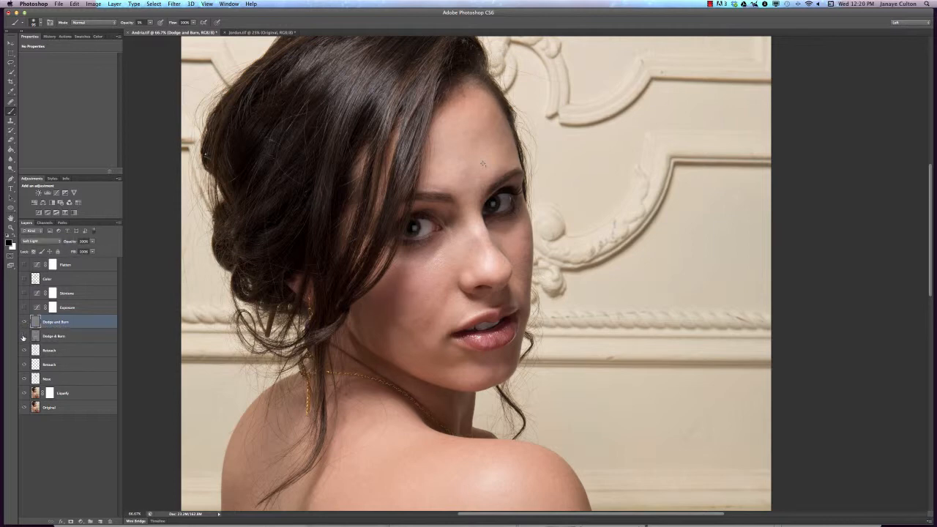
# Turn on the Dodge & Burn layer and compare the whole portrait with and without it, leaving it shown
pyautogui.click(22, 337)
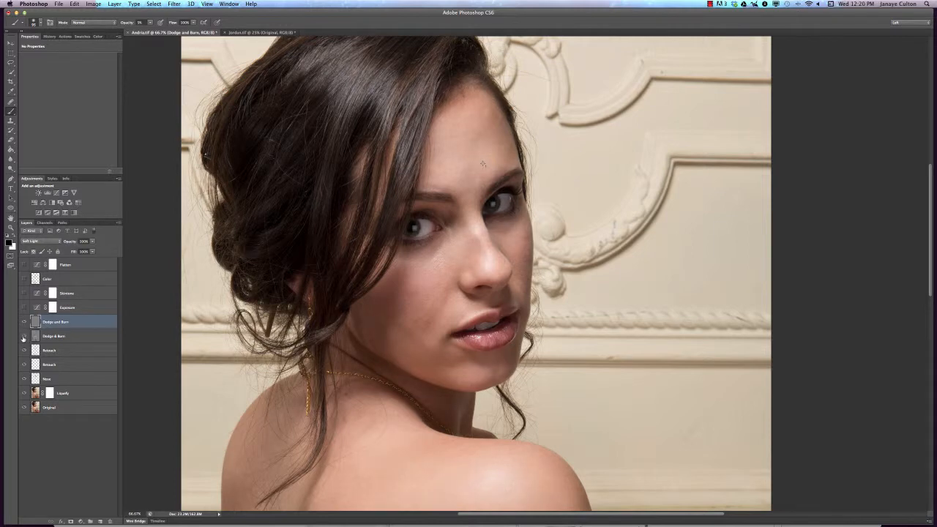
pyautogui.press('super+minus')
pyautogui.press('super+minus')
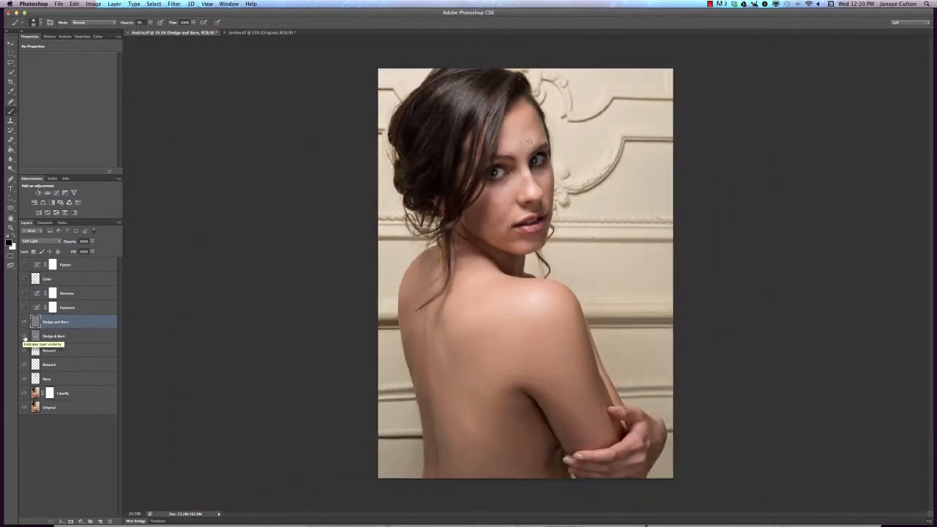
pyautogui.click(24, 337)
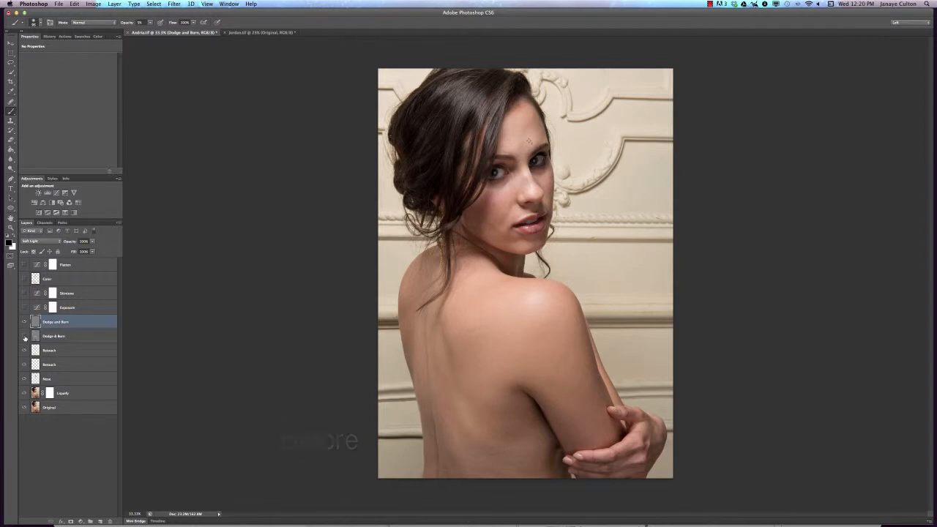
pyautogui.click(24, 337)
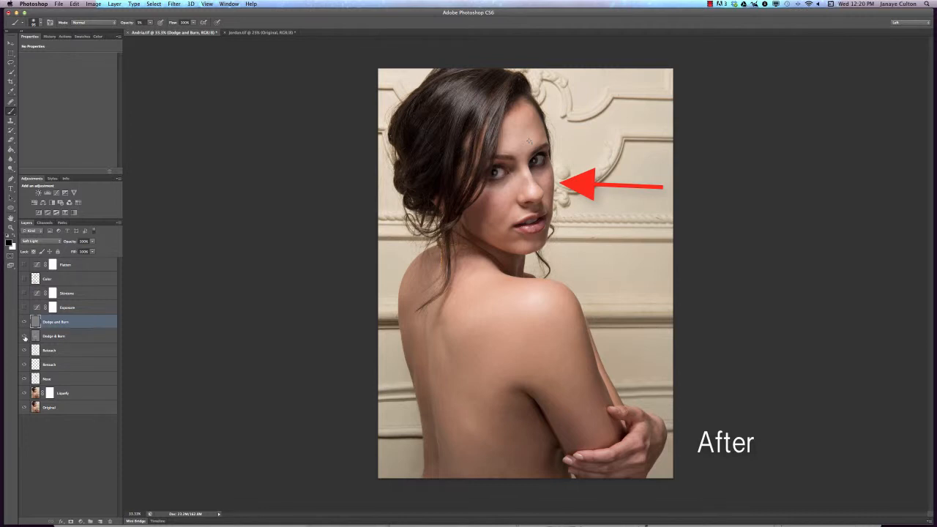
pyautogui.click(25, 338)
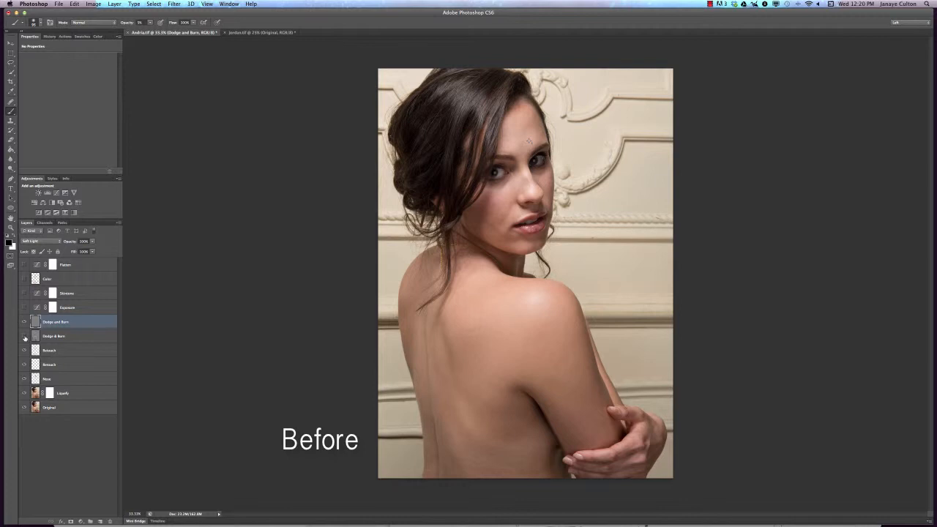
pyautogui.click(24, 338)
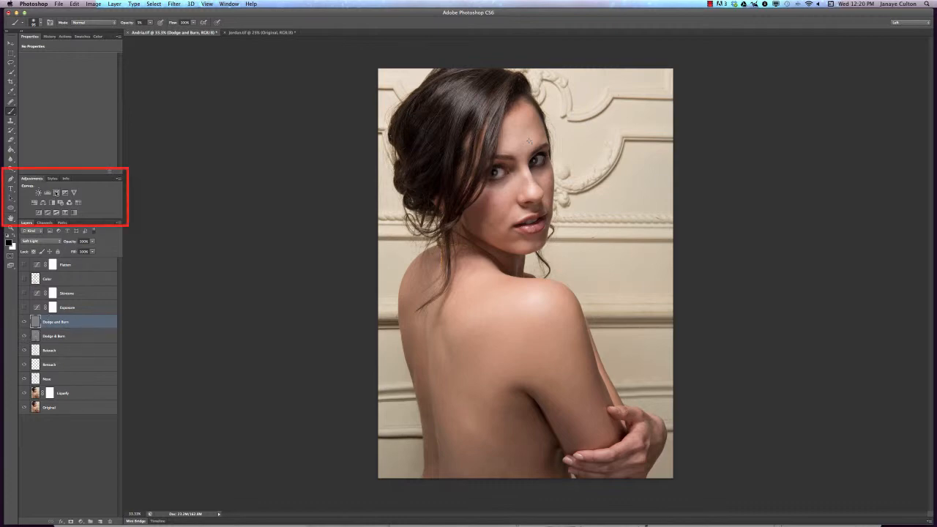
# Try brightening the skin on the back with on-image targeting on a new Curves adjustment layer, and discard that layer
pyautogui.click(57, 192)
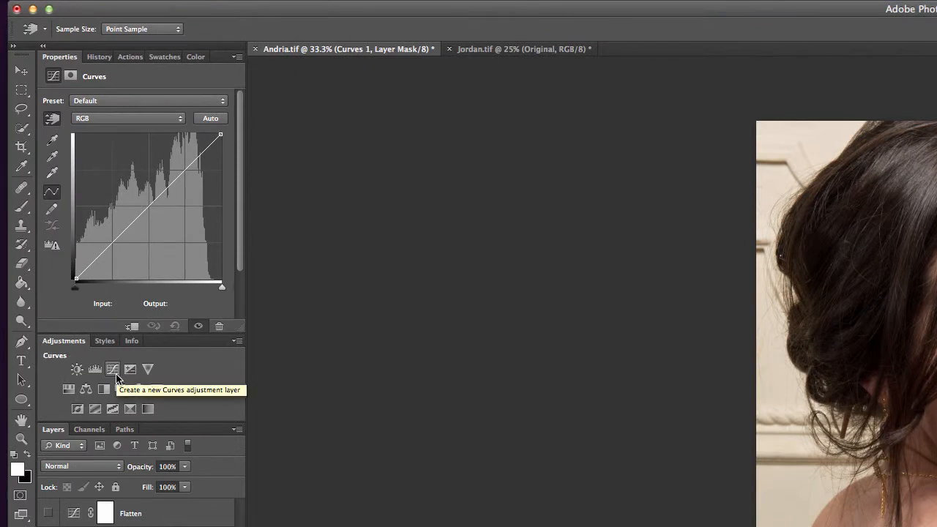
pyautogui.click(52, 123)
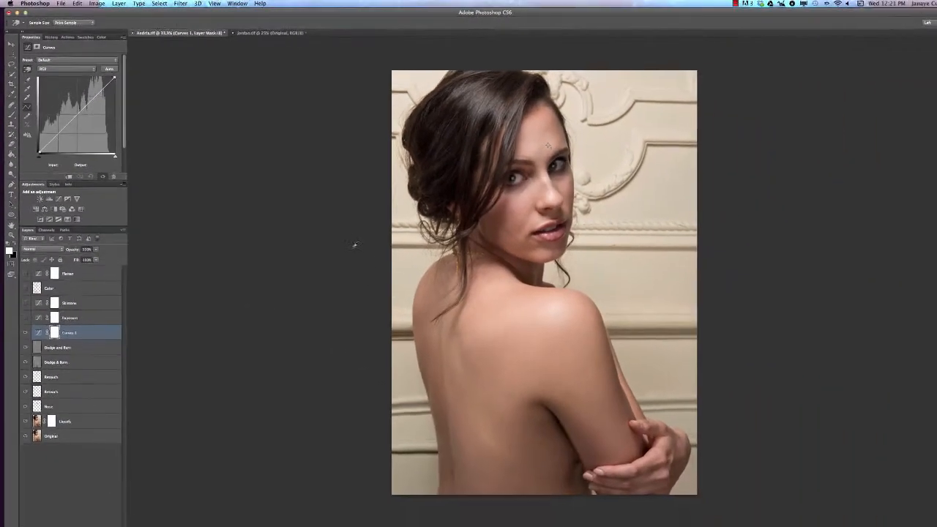
pyautogui.click(534, 341)
pyautogui.moveTo(534, 343); pyautogui.dragTo(531, 336)
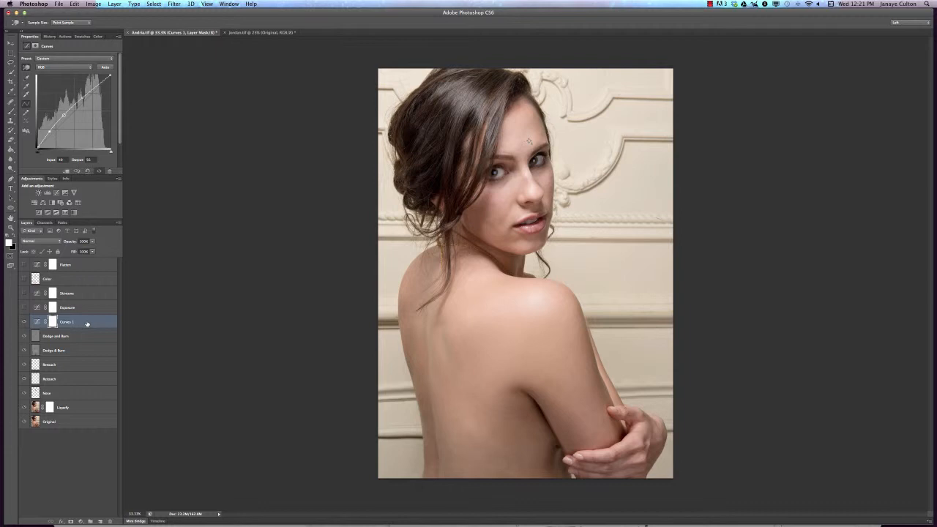
pyautogui.press('super+z')
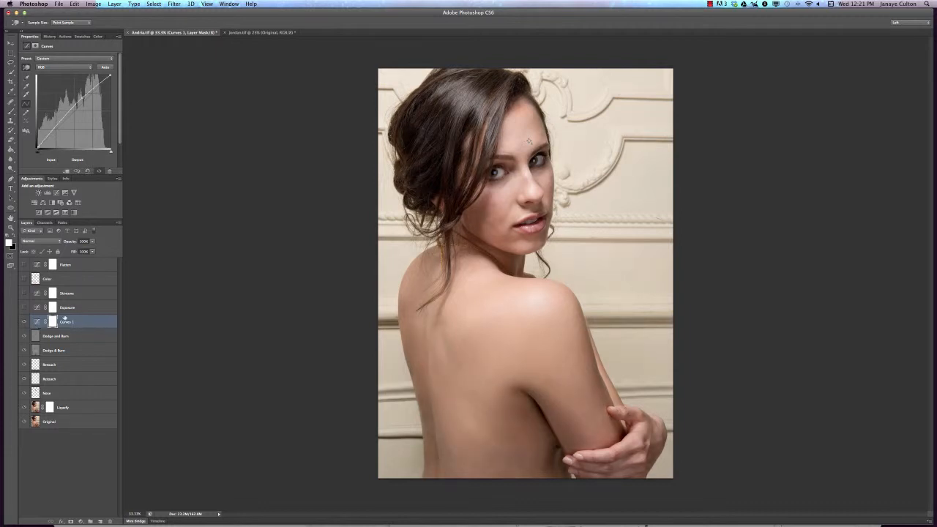
pyautogui.press('BackSpace')
# Select the Exposure curves layer and compare the portrait with and without it, leaving it shown
pyautogui.click(24, 308)
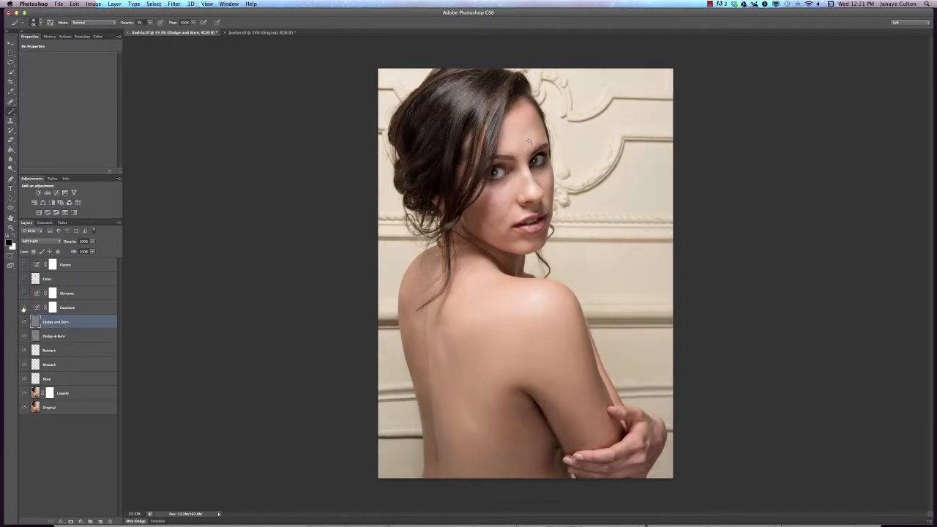
pyautogui.click(74, 310)
pyautogui.click(23, 308)
pyautogui.click(23, 308)
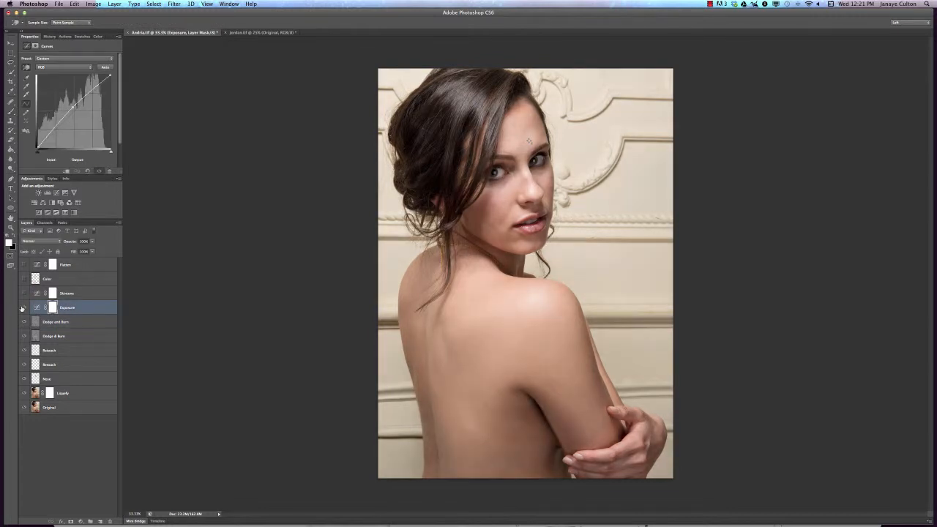
pyautogui.click(22, 308)
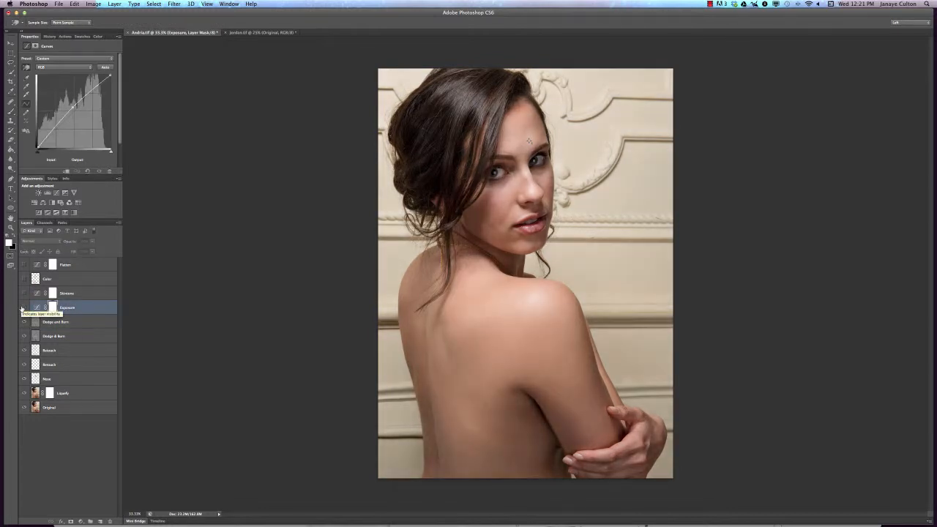
pyautogui.click(22, 308)
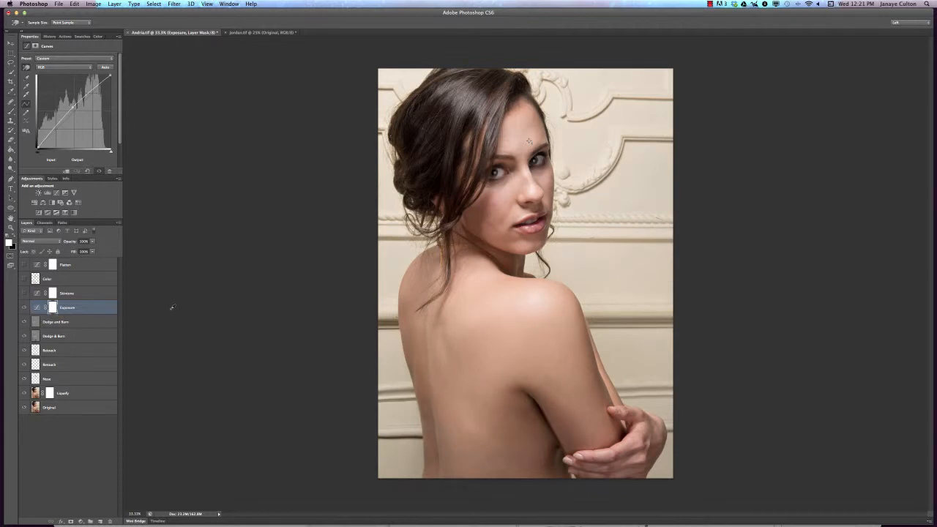
# Show the Skintone curves layer and sample the forehead skin above the eyebrows with on-image targeting active
pyautogui.click(86, 296)
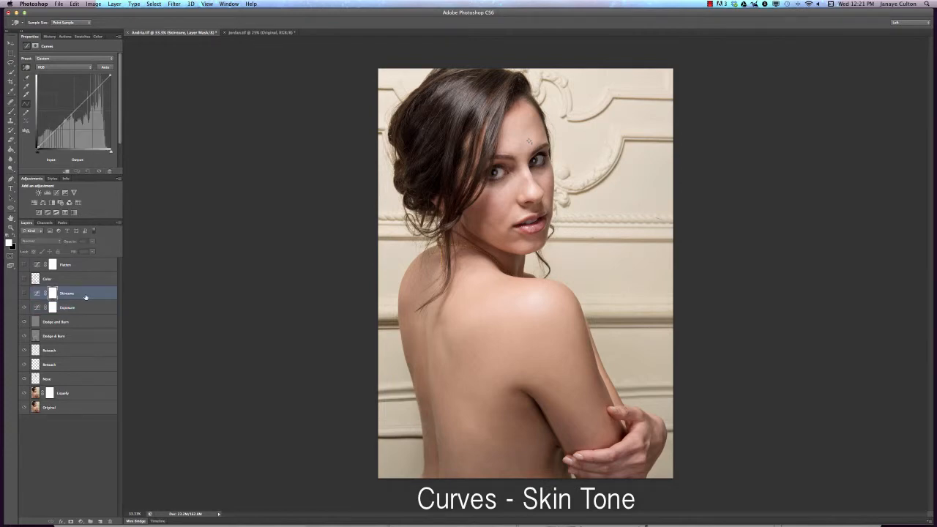
pyautogui.click(23, 294)
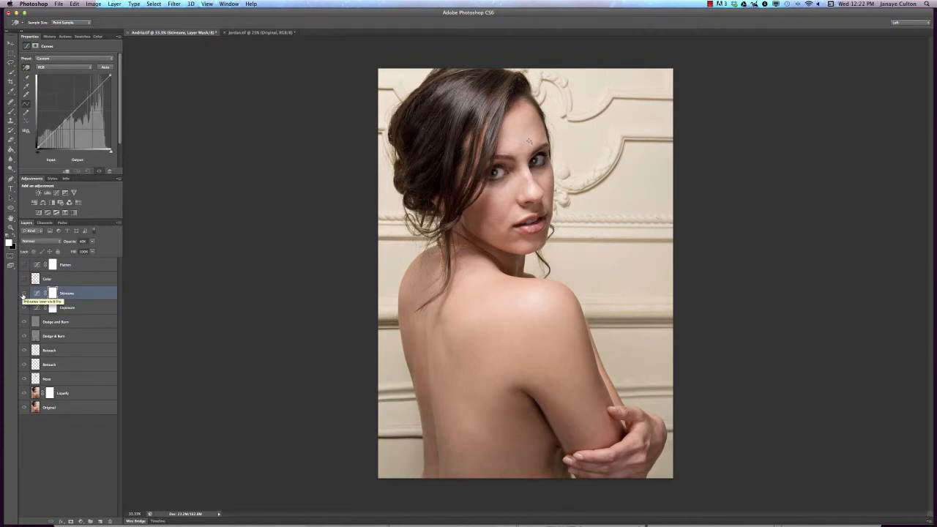
pyautogui.press('i')
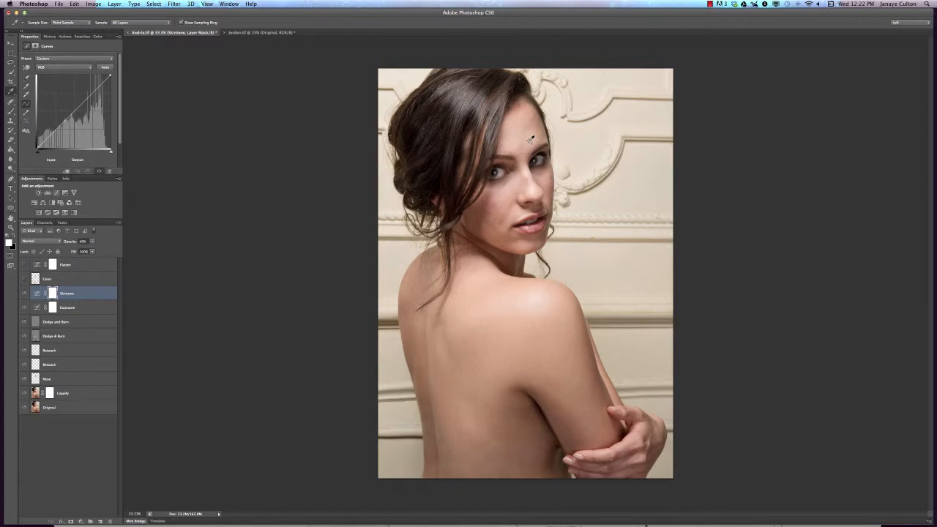
pyautogui.press('super+plus')
pyautogui.press('super+plus')
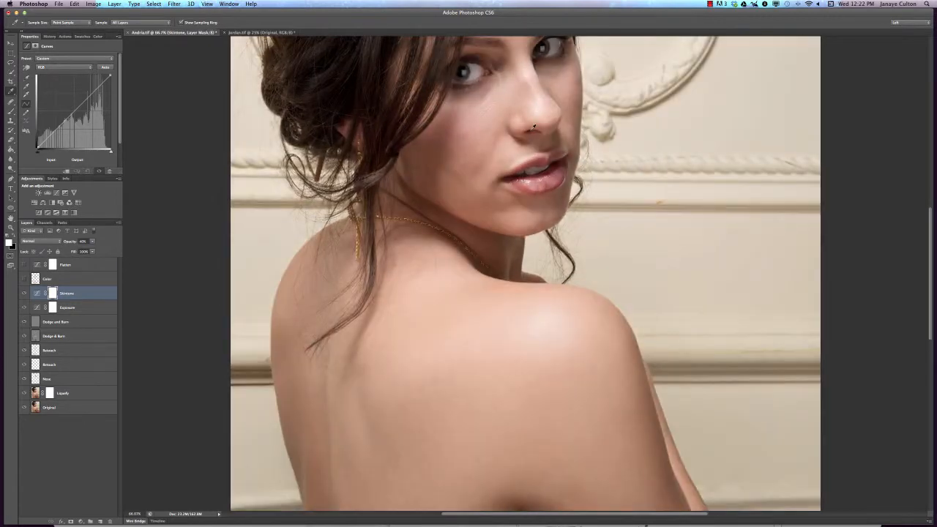
pyautogui.moveTo(529, 121); pyautogui.dragTo(523, 249)
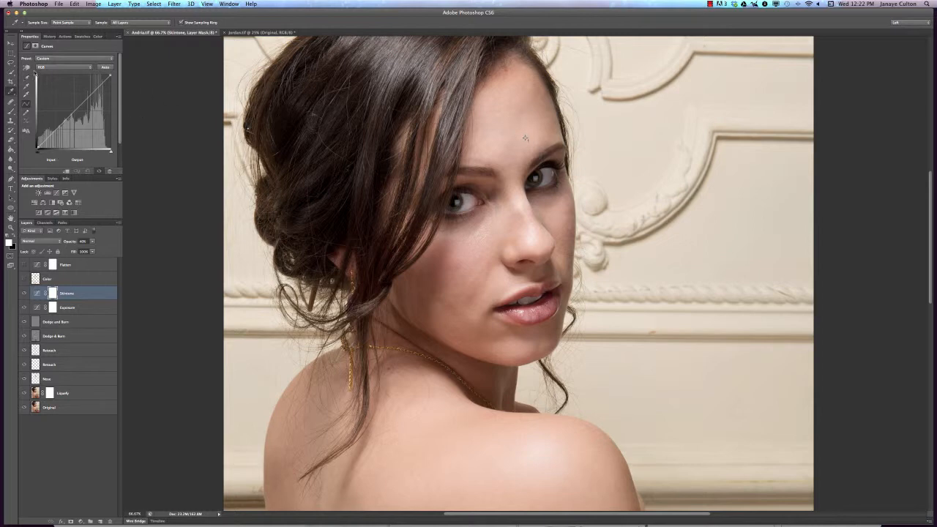
pyautogui.click(27, 67)
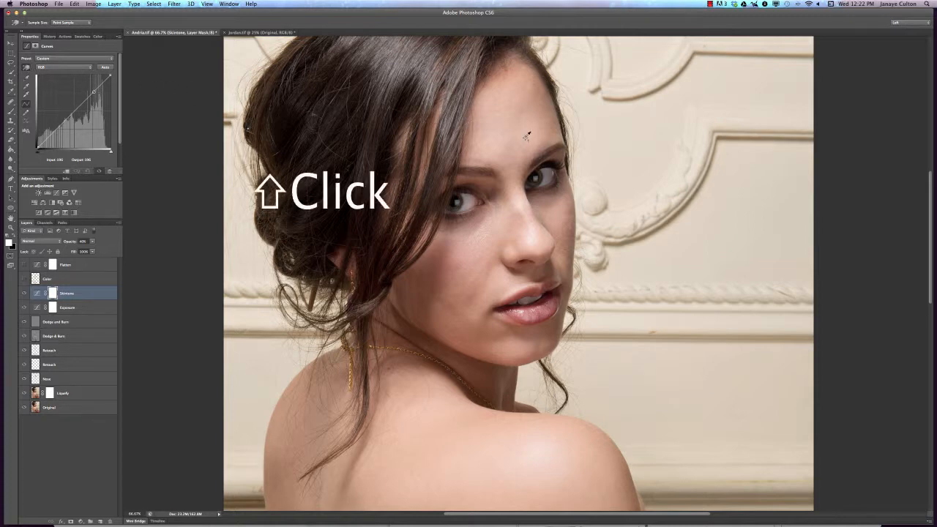
pyautogui.keyDown('shift'); pyautogui.click(527, 137); pyautogui.keyUp('shift')
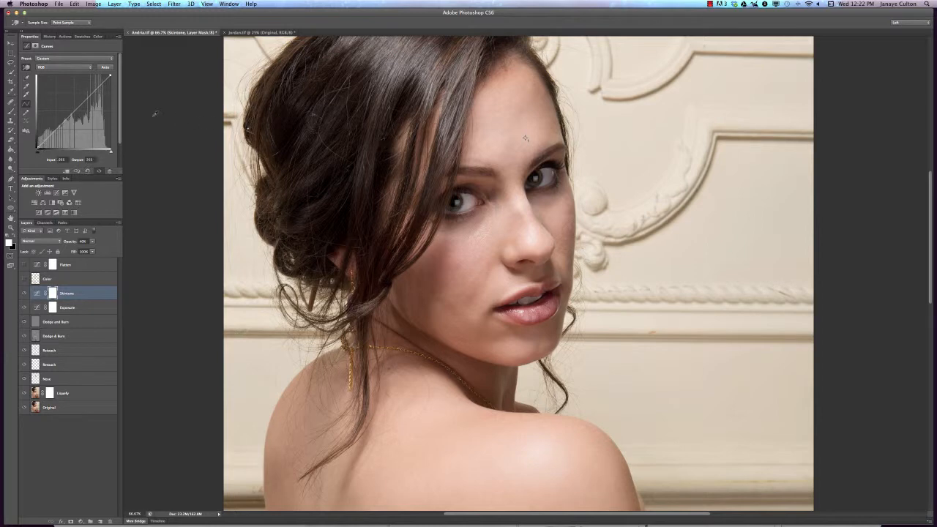
# Set the Skintone layer's opacity to 30% and go through its Red, Green and Blue curves
pyautogui.press('3')
pyautogui.hotkey('alt', '3')
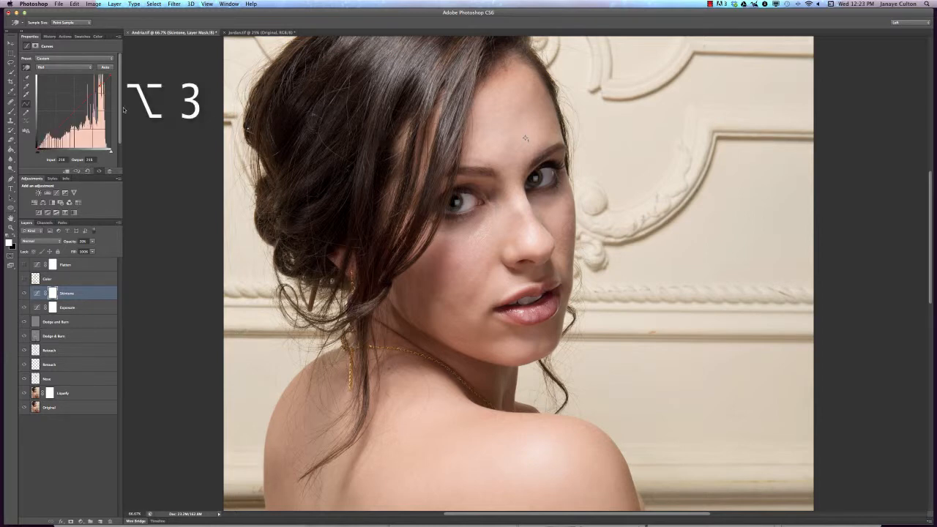
pyautogui.hotkey('alt', '4')
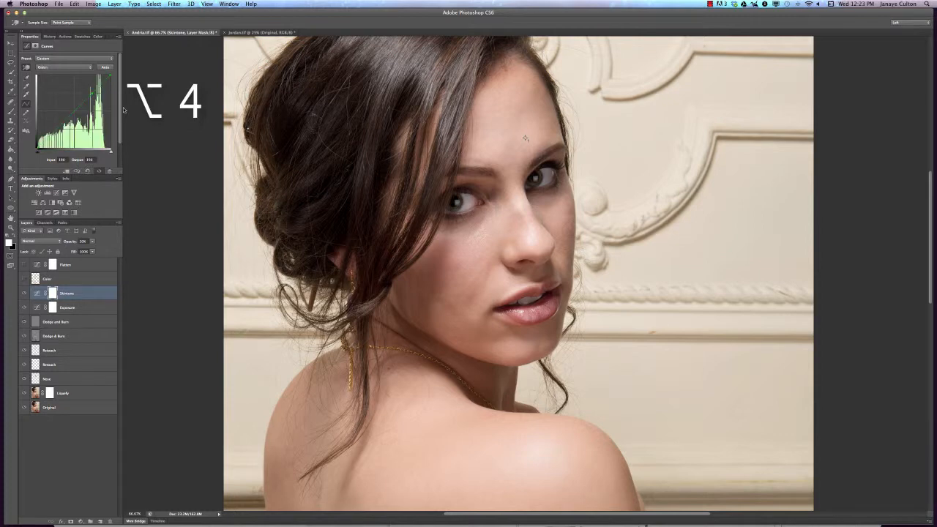
pyautogui.hotkey('alt', '5')
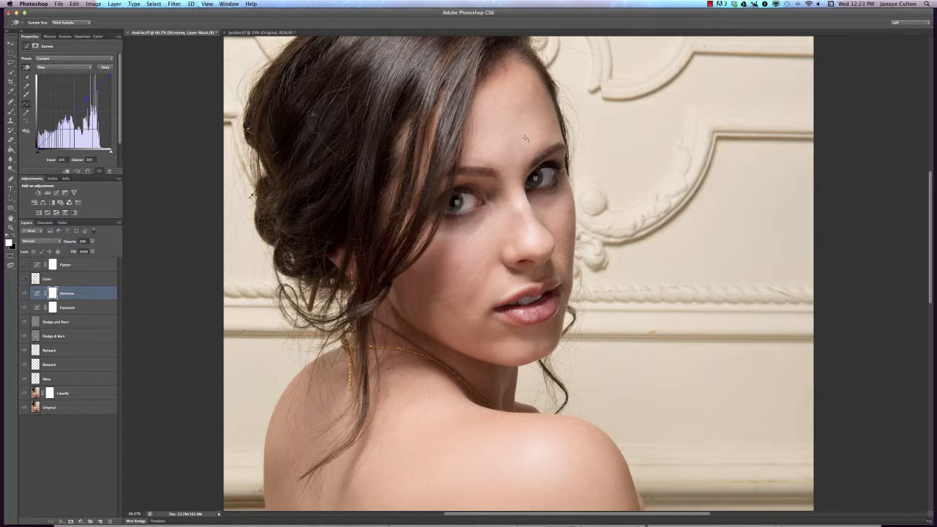
# Display the color sampler's readings and choose CMYK Color as their mode
pyautogui.click(66, 179)
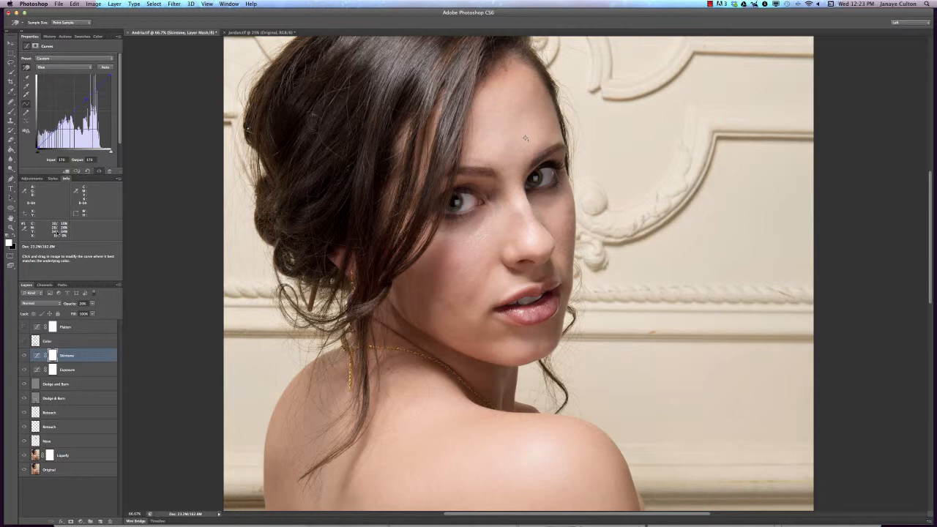
pyautogui.click(30, 231)
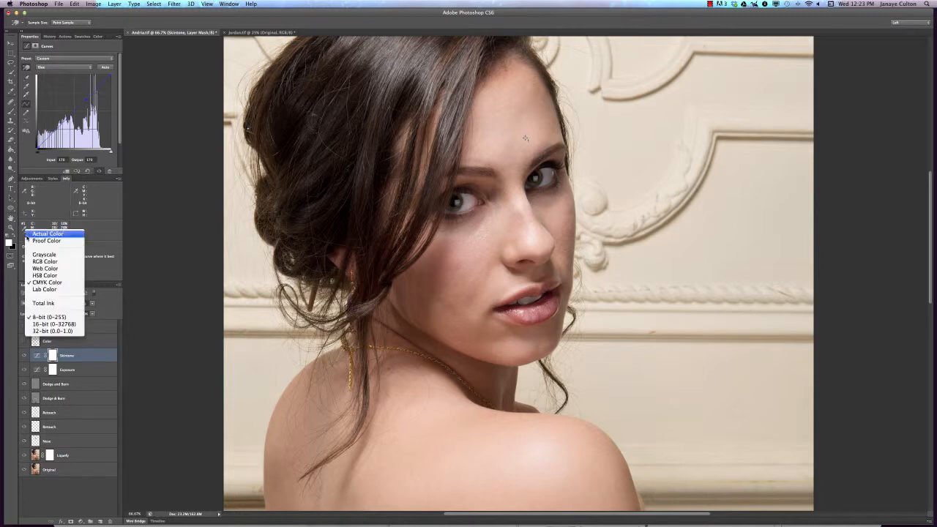
pyautogui.click(72, 283)
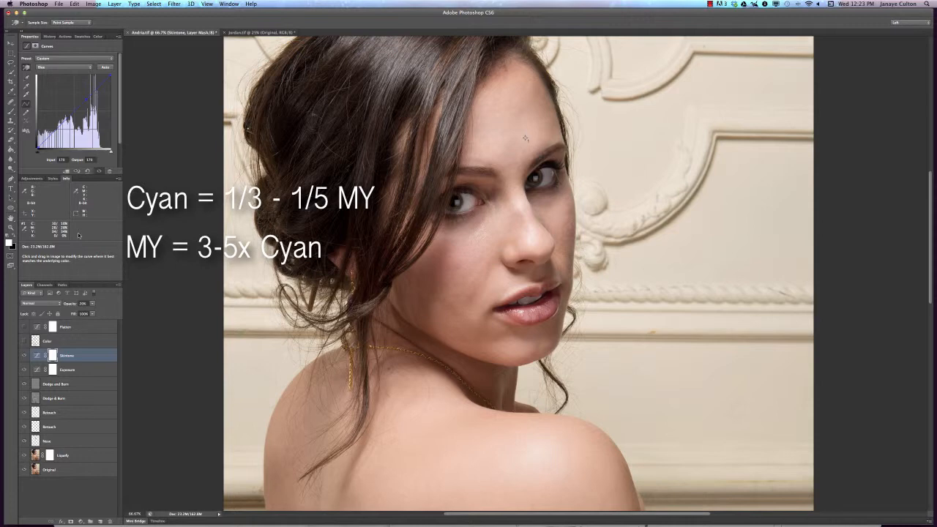
# Raise the skin point on the Skintone layer's Red curve to about input 213, output 224, and nudge it back down to rebalance cyan
pyautogui.hotkey('alt', '3')
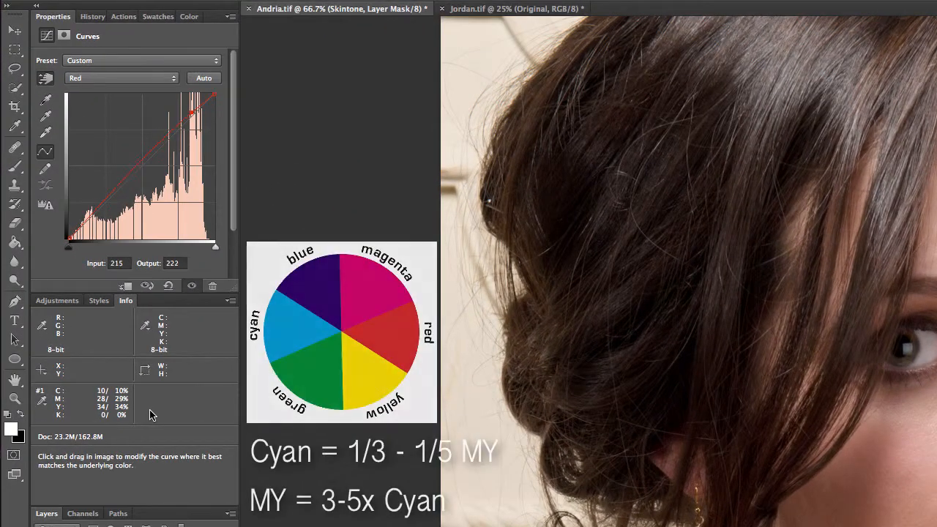
pyautogui.press('Left')
pyautogui.press('Left')
pyautogui.press('Up')
pyautogui.press('Up')
pyautogui.press('Up')
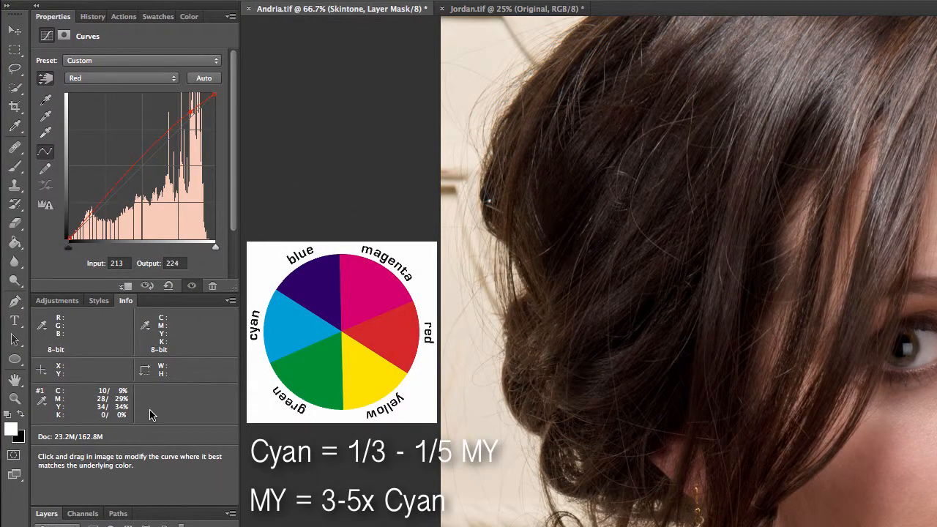
pyautogui.press('Right')
pyautogui.press('Right')
pyautogui.press('Right')
pyautogui.press('Right')
pyautogui.press('Down')
pyautogui.press('Down')
pyautogui.press('Down')
pyautogui.press('Down')
pyautogui.press('Down')
# Lower the skin point on the Skintone layer's Green curve a few levels to add magenta
pyautogui.hotkey('alt', '4')
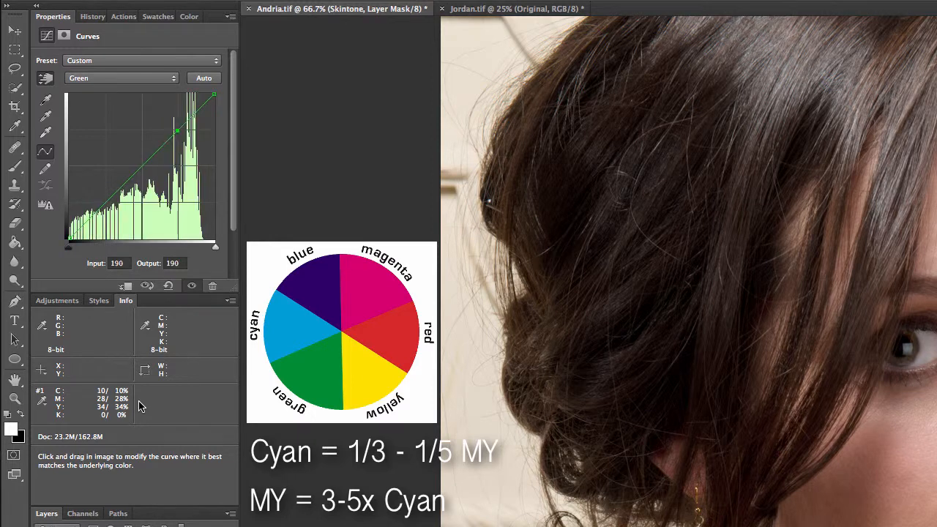
pyautogui.press('Right')
pyautogui.press('Right')
pyautogui.press('Down')
pyautogui.press('Down')
pyautogui.press('Down')
pyautogui.press('Right')
pyautogui.press('Down')
# Move the skin point on the Skintone layer's Blue curve to input 162, output 178 to reduce yellow
pyautogui.hotkey('alt', '5')
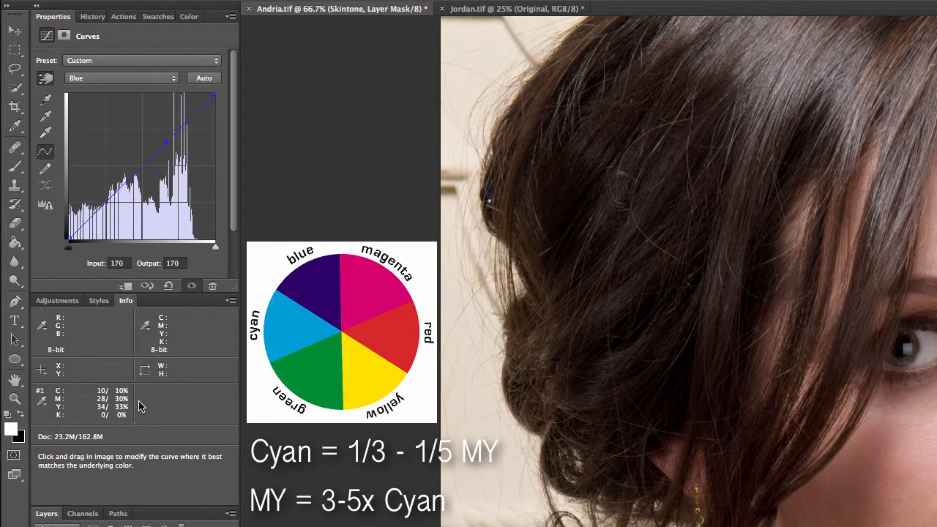
pyautogui.press('Left')
pyautogui.press('Up')
pyautogui.press('Left')
pyautogui.press('Left')
pyautogui.press('Up')
pyautogui.press('Up')
pyautogui.press('Left')
pyautogui.press('Up')
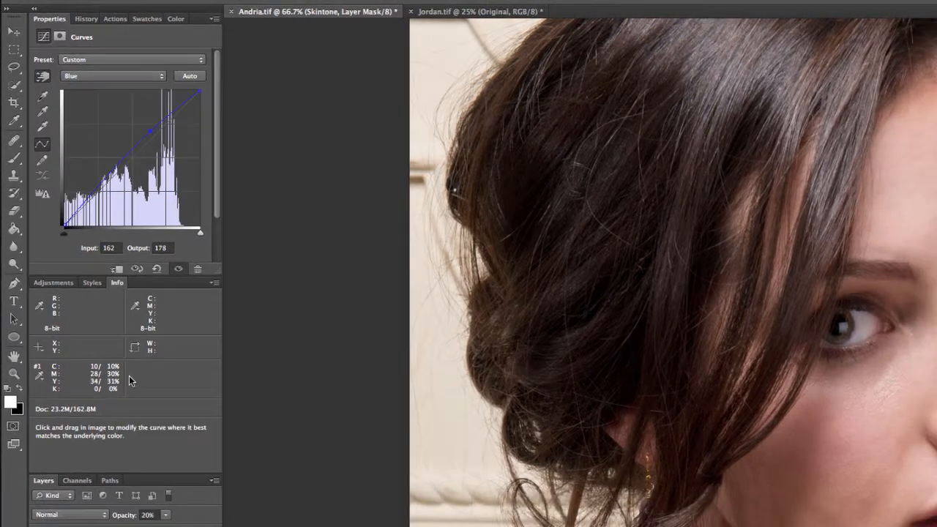
# Compare the whole portrait with the Skintone layer hidden and shown
pyautogui.press('super+minus')
pyautogui.press('super+minus')
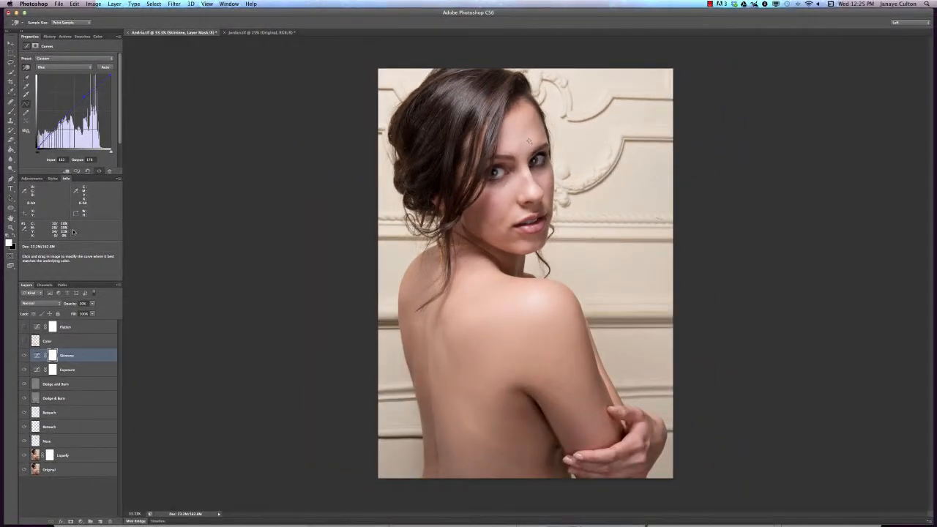
pyautogui.click(23, 357)
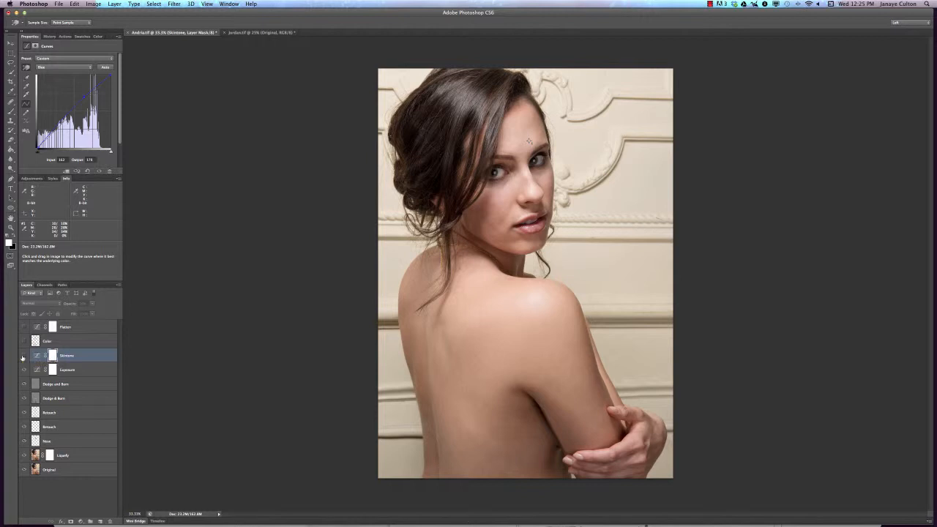
pyautogui.click(23, 356)
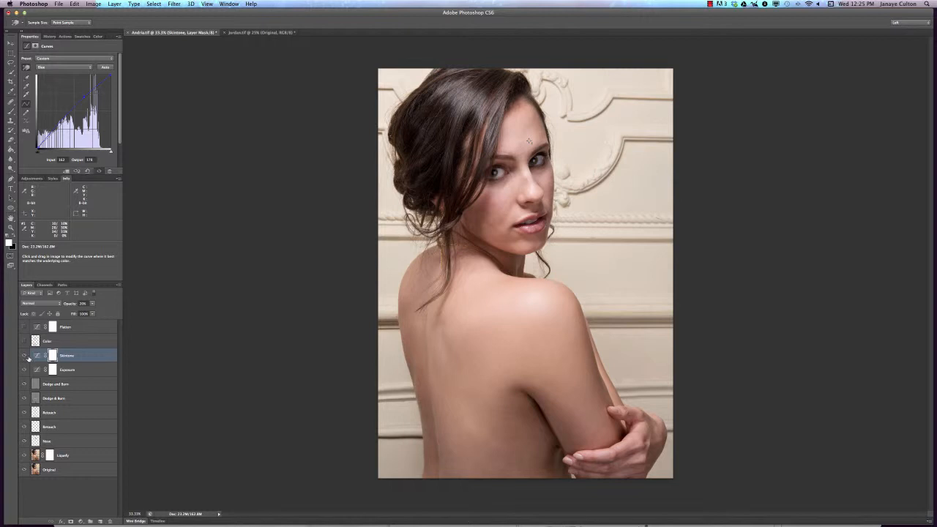
# Create a new layer named Color Brush in Color blending mode above the Skintone layer
pyautogui.press('shift+super+n')
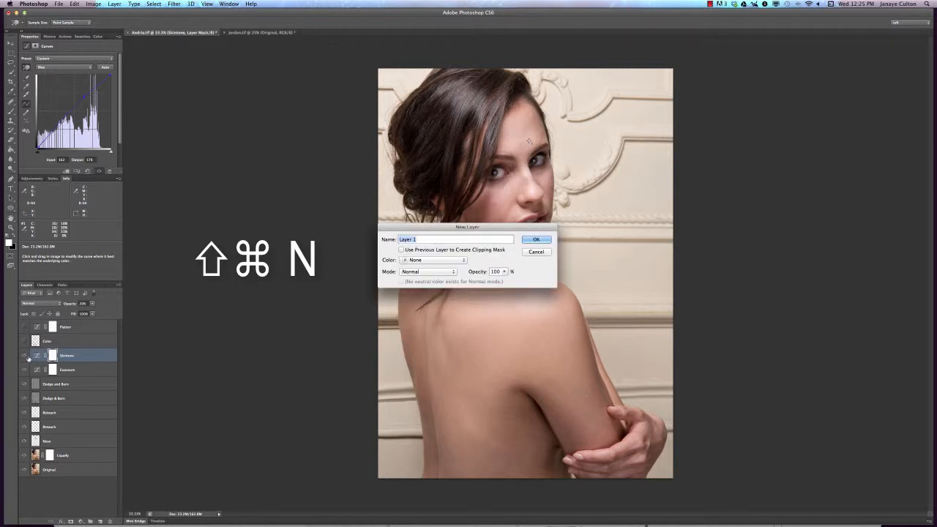
pyautogui.write('Color Brush')
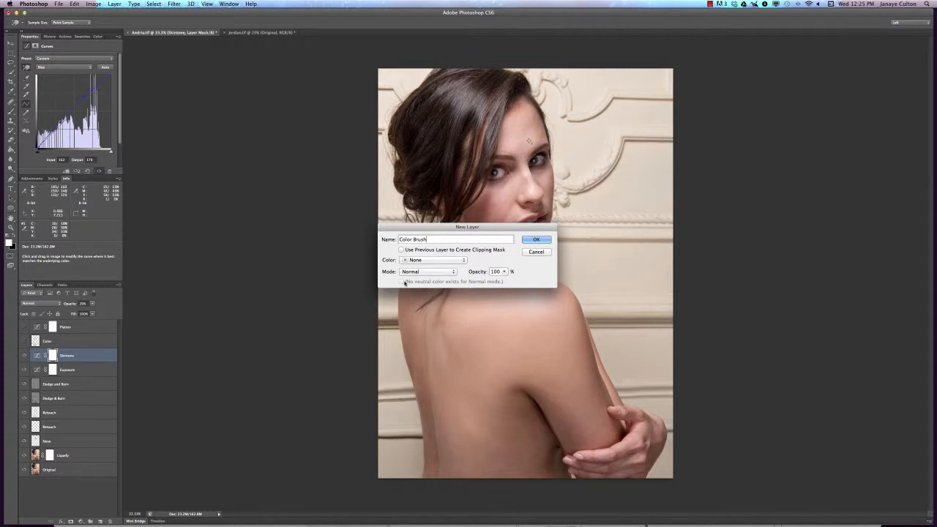
pyautogui.click(414, 272)
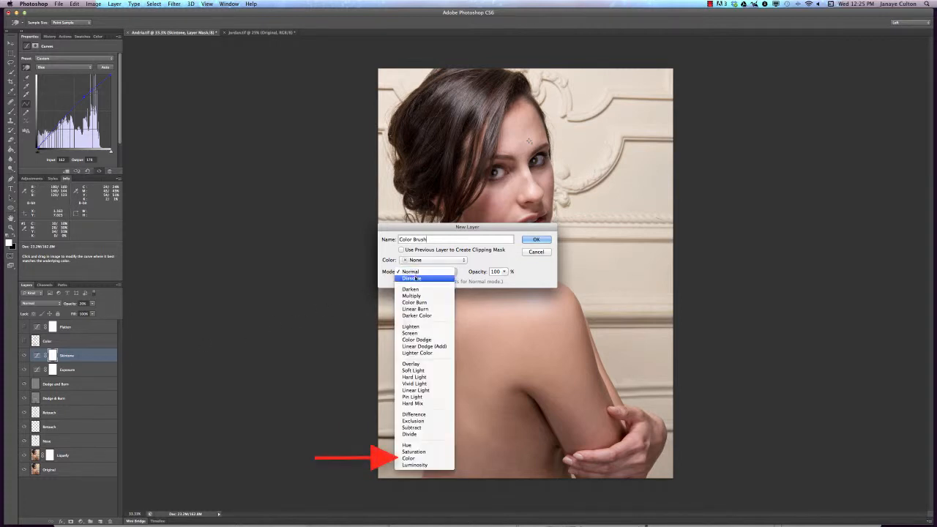
pyautogui.click(431, 459)
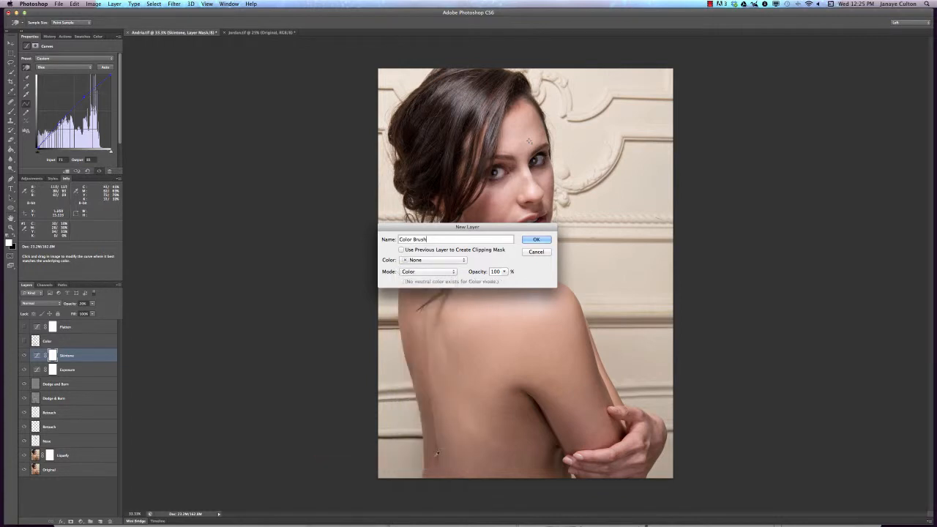
pyautogui.click(536, 239)
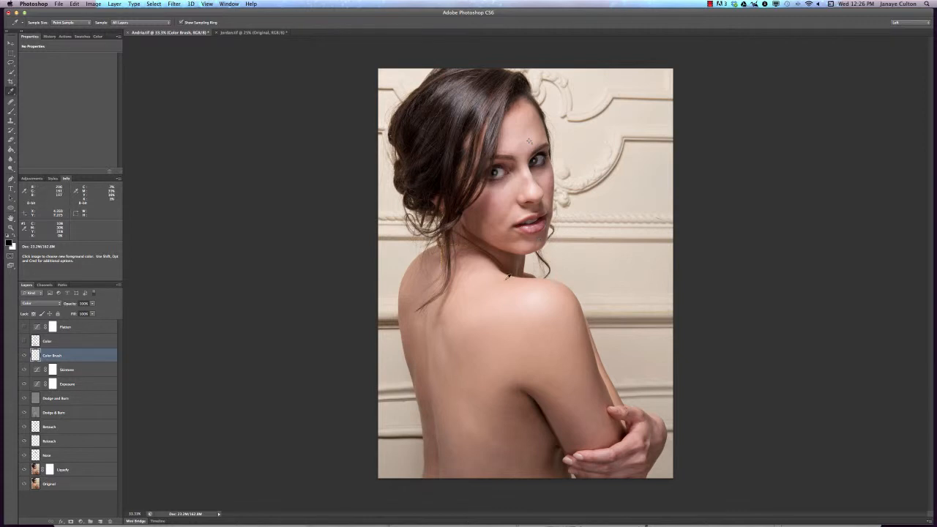
# Sample the shoulder's skin color for the Brush tool and make it slightly more saturated, #d2a893
pyautogui.press('b')
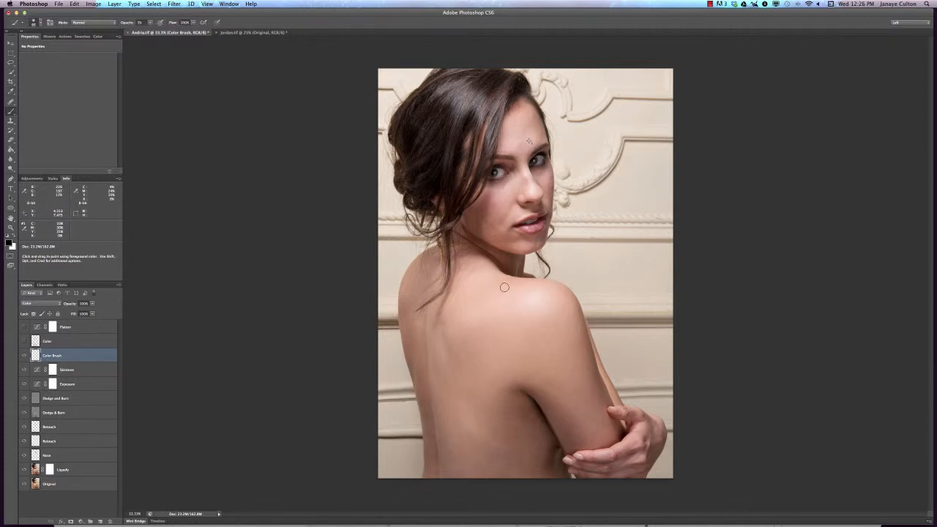
pyautogui.keyDown('alt'); pyautogui.click(556, 320); pyautogui.keyUp('alt')
pyautogui.click(10, 243)
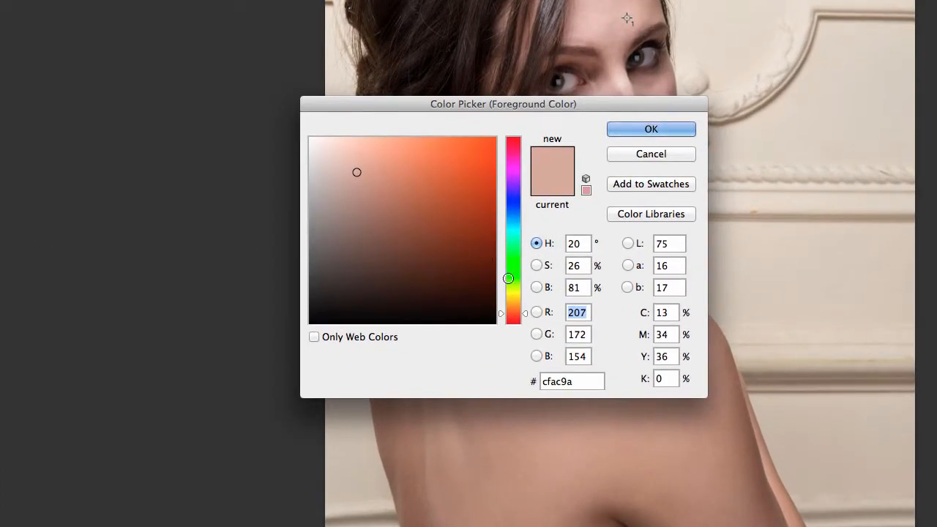
pyautogui.moveTo(360, 172); pyautogui.dragTo(365, 170)
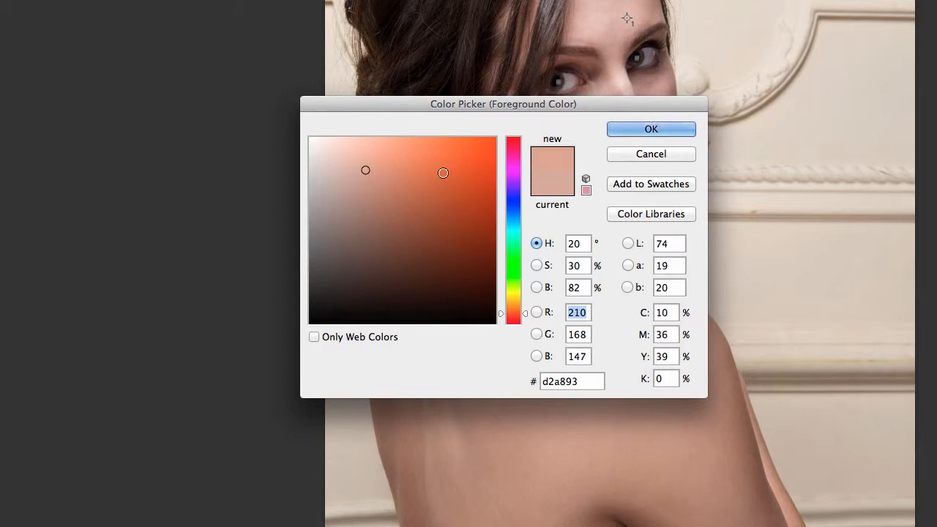
pyautogui.click(651, 129)
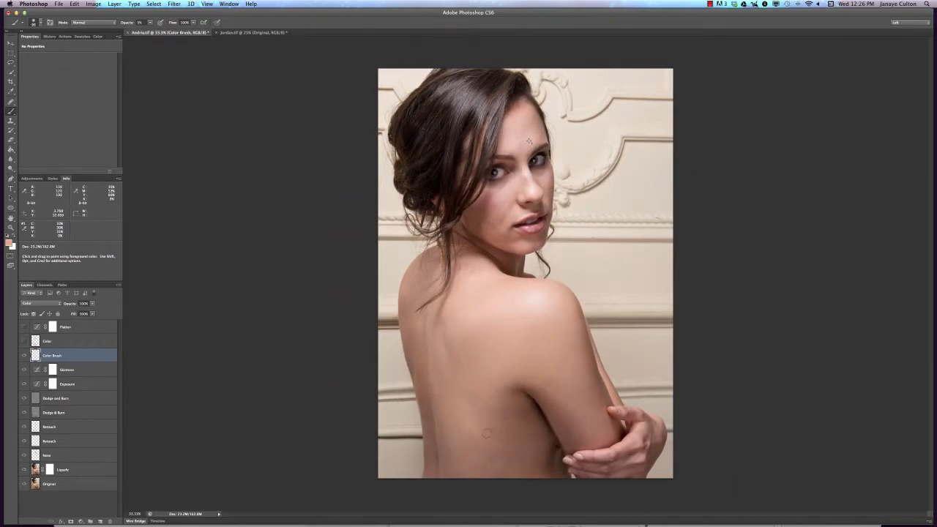
# Paint the sampled skin color over the uneven, duller areas of the lower and middle back on the Color Brush layer
pyautogui.moveTo(487, 432); pyautogui.dragTo(511, 432)
pyautogui.moveTo(510, 411)
pyautogui.mouseDown()
pyautogui.moveTo(545, 447)
pyautogui.moveTo(496, 470)
pyautogui.mouseUp()
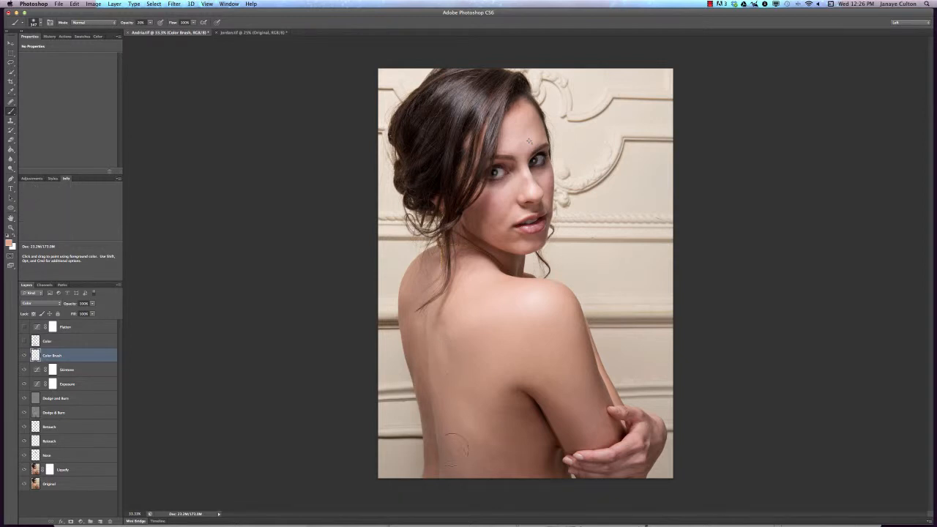
pyautogui.moveTo(443, 356)
pyautogui.mouseDown()
pyautogui.moveTo(497, 348)
pyautogui.moveTo(464, 429)
pyautogui.mouseUp()
pyautogui.moveTo(484, 384)
pyautogui.mouseDown()
pyautogui.moveTo(534, 366)
pyautogui.moveTo(447, 349)
pyautogui.moveTo(457, 459)
pyautogui.moveTo(492, 364)
pyautogui.mouseUp()
# Paint the skin color over the cheeks and jaw on the Color Brush layer with a smaller brush
pyautogui.press('[')
pyautogui.press('[')
pyautogui.press('[')
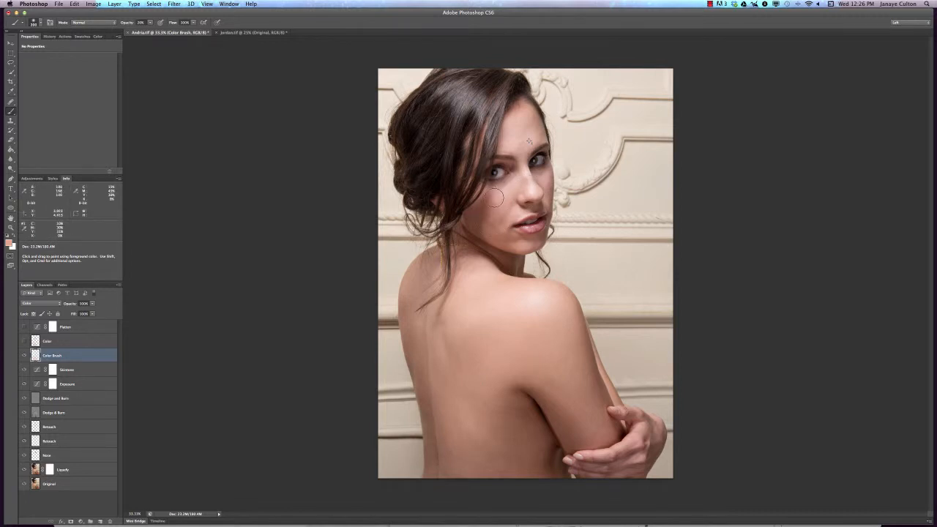
pyautogui.moveTo(499, 194)
pyautogui.mouseDown()
pyautogui.moveTo(499, 218)
pyautogui.moveTo(517, 179)
pyautogui.moveTo(514, 135)
pyautogui.moveTo(528, 127)
pyautogui.moveTo(520, 155)
pyautogui.moveTo(544, 173)
pyautogui.mouseUp()
pyautogui.moveTo(492, 230)
pyautogui.mouseDown()
pyautogui.moveTo(501, 198)
pyautogui.moveTo(498, 242)
pyautogui.mouseUp()
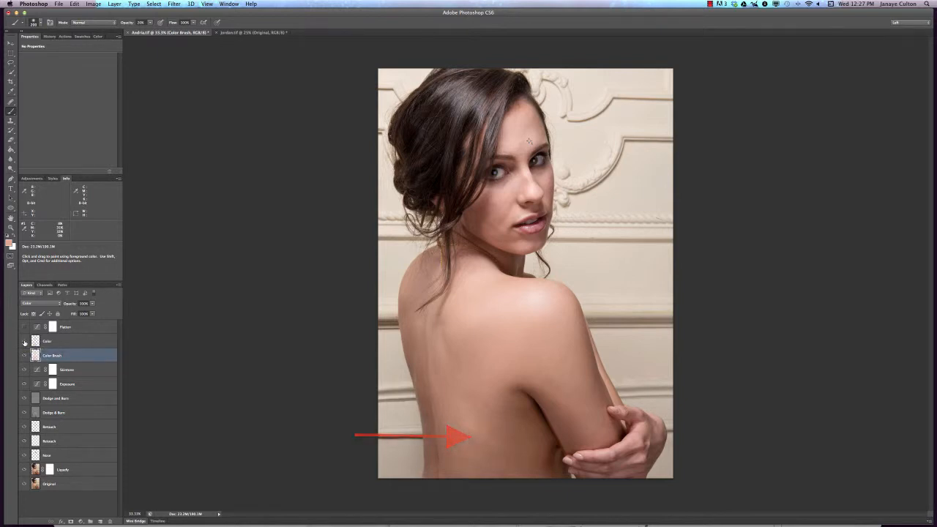
# Show the Color layer and add a Hue/Saturation adjustment layer directly above it
pyautogui.click(60, 343)
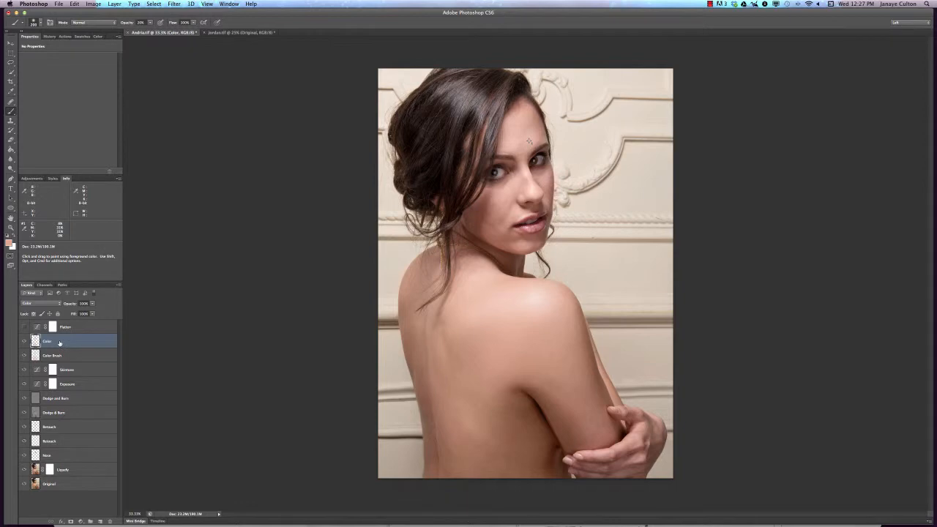
pyautogui.click(33, 179)
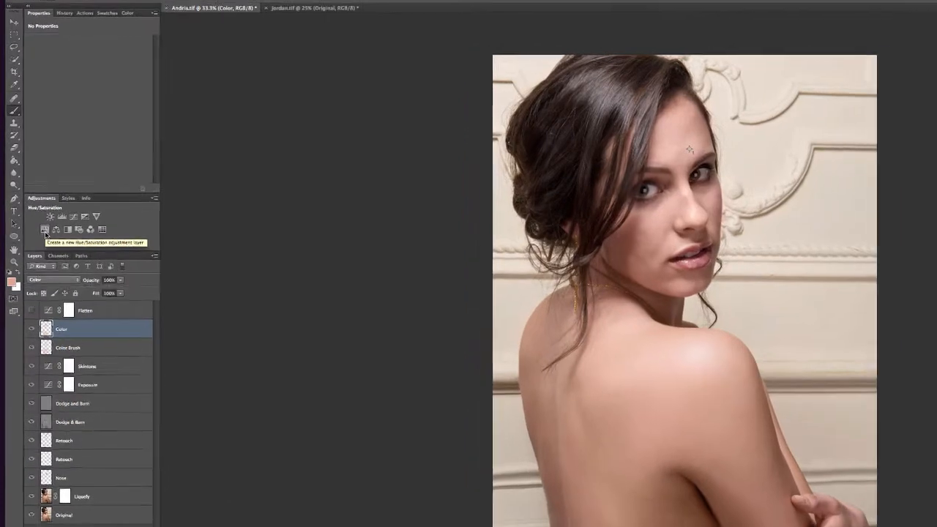
pyautogui.click(34, 205)
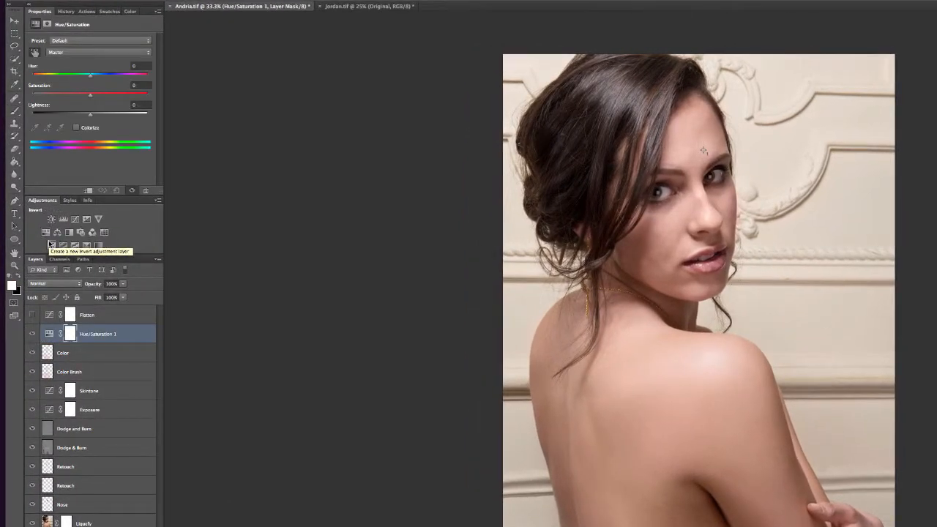
# Raise the Reds saturation to +15 with on-image targeting on the lips
pyautogui.click(35, 56)
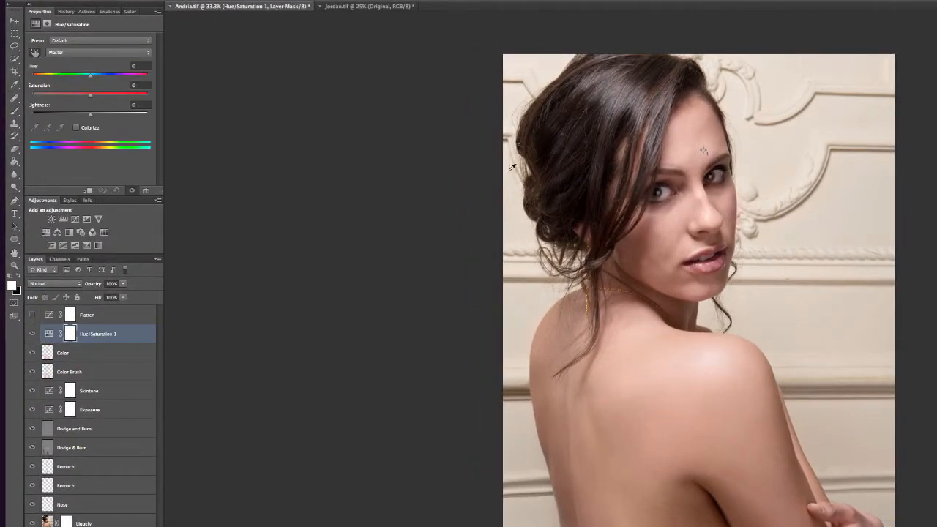
pyautogui.click(716, 263)
pyautogui.moveTo(714, 271); pyautogui.dragTo(722, 271)
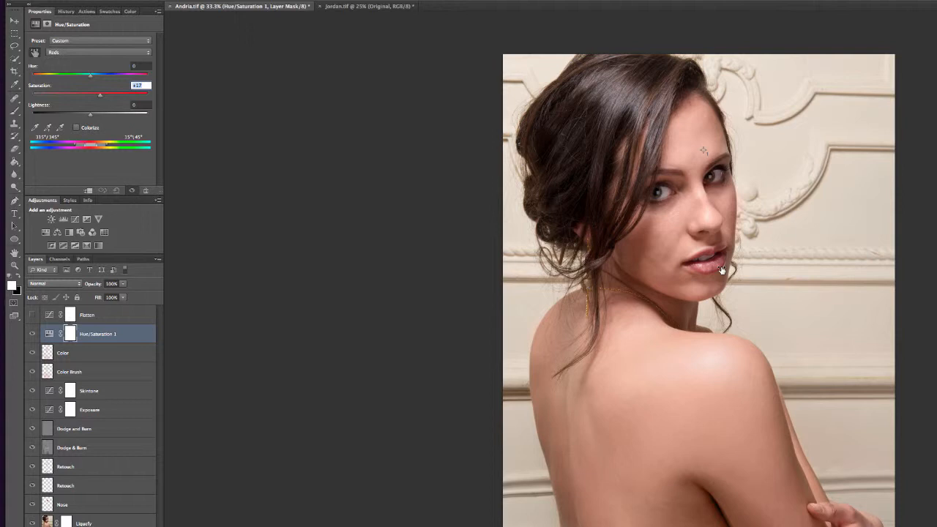
pyautogui.moveTo(722, 271); pyautogui.dragTo(721, 271)
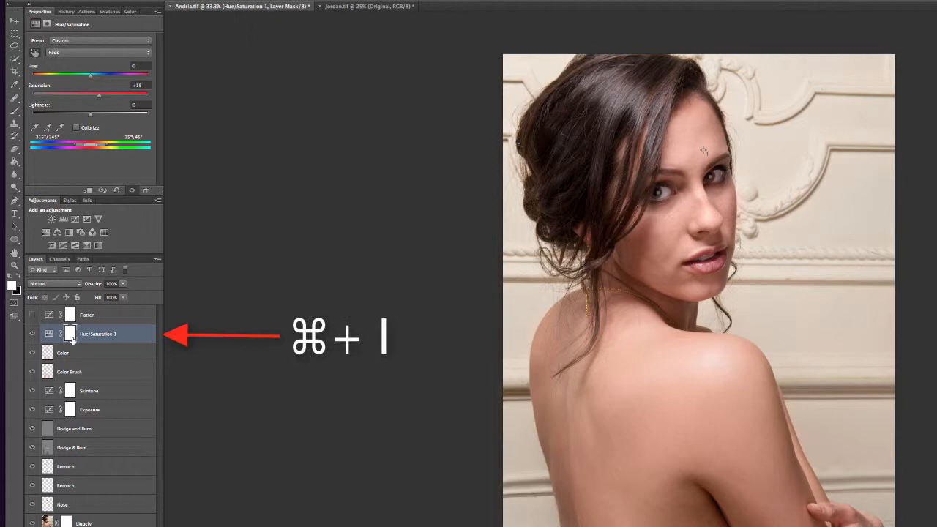
# Invert the Hue/Saturation mask to black and paint the saturation boost back in over the lips in white
pyautogui.press('super+i')
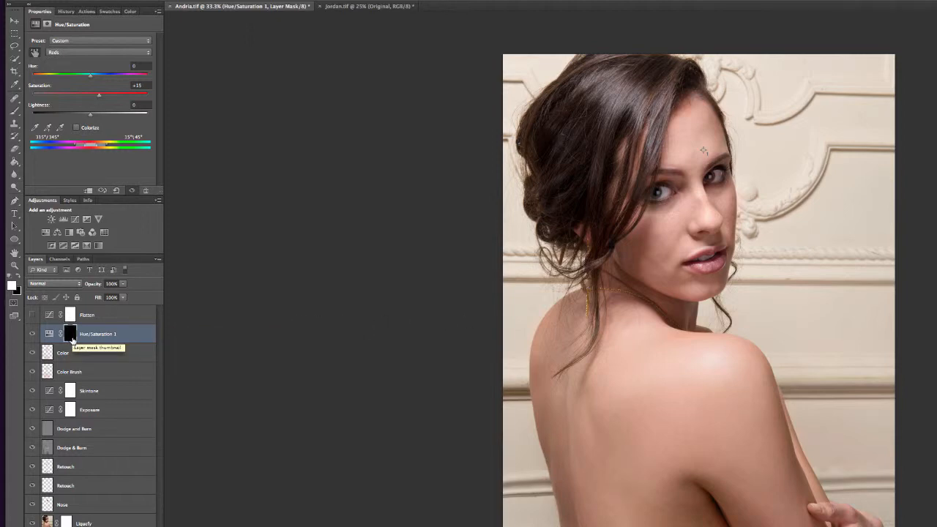
pyautogui.press('b')
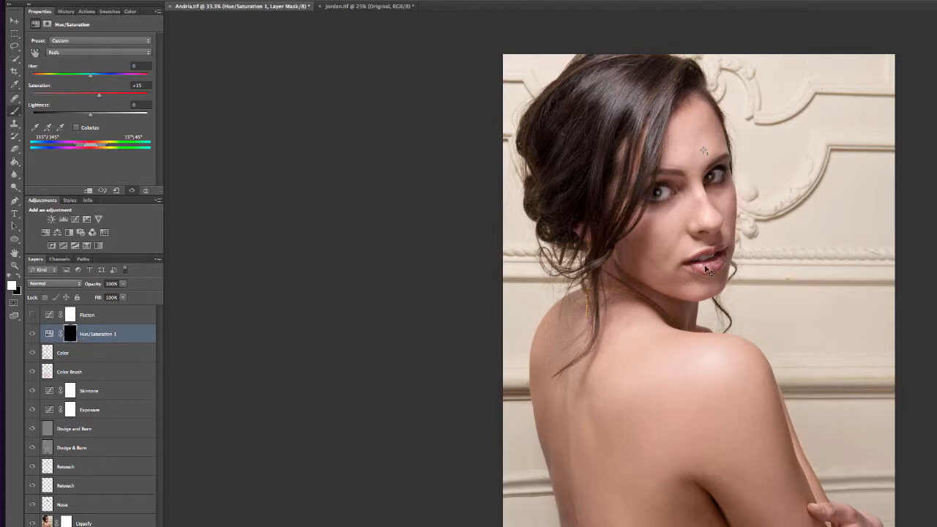
pyautogui.press('super+plus')
pyautogui.press('super+plus')
pyautogui.press('super+plus')
pyautogui.moveTo(692, 250); pyautogui.dragTo(700, 436)
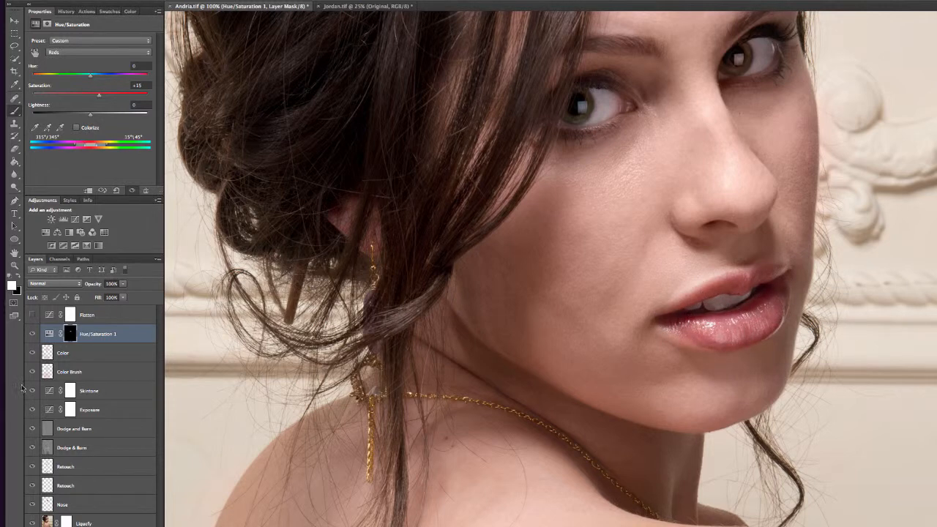
# Compare the lips with the Hue/Saturation layer hidden and shown
pyautogui.click(31, 334)
pyautogui.click(32, 334)
pyautogui.click(32, 334)
pyautogui.click(31, 334)
# Paint the saturation boost onto both cheeks in the Hue/Saturation mask with a much larger brush
pyautogui.press(']')
pyautogui.press(']')
pyautogui.press(']')
pyautogui.press(']')
pyautogui.press(']')
pyautogui.press(']')
pyautogui.moveTo(561, 241); pyautogui.dragTo(563, 244)
pyautogui.moveTo(568, 118); pyautogui.dragTo(569, 101)
pyautogui.moveTo(571, 225)
pyautogui.mouseDown()
pyautogui.moveTo(531, 224)
pyautogui.moveTo(612, 200)
pyautogui.moveTo(553, 214)
pyautogui.mouseUp()
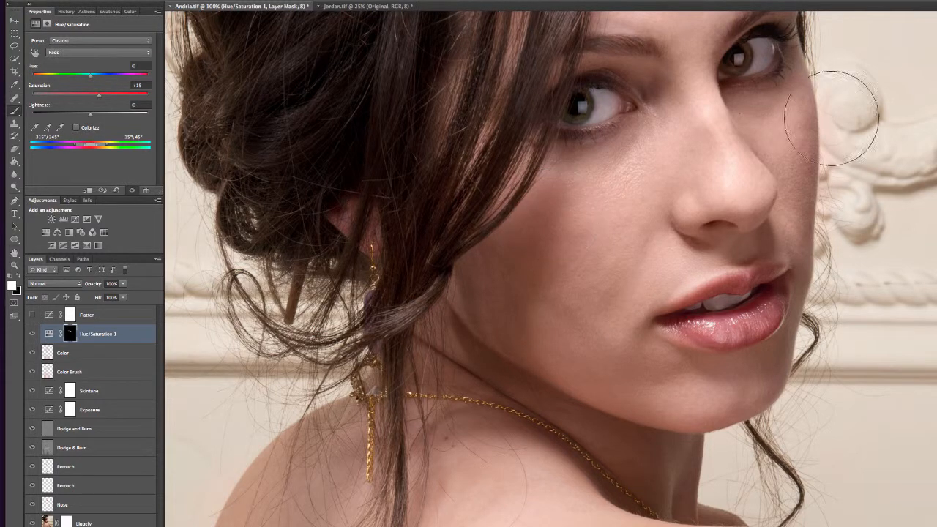
pyautogui.moveTo(833, 118)
pyautogui.mouseDown()
pyautogui.moveTo(806, 160)
pyautogui.moveTo(790, 145)
pyautogui.mouseUp()
pyautogui.moveTo(593, 218)
pyautogui.mouseDown()
pyautogui.moveTo(590, 232)
pyautogui.moveTo(595, 225)
pyautogui.moveTo(536, 234)
pyautogui.mouseUp()
pyautogui.moveTo(796, 134); pyautogui.dragTo(763, 176)
# Check the cheek and lip color by switching the Hue/Saturation layer off and on
pyautogui.click(31, 334)
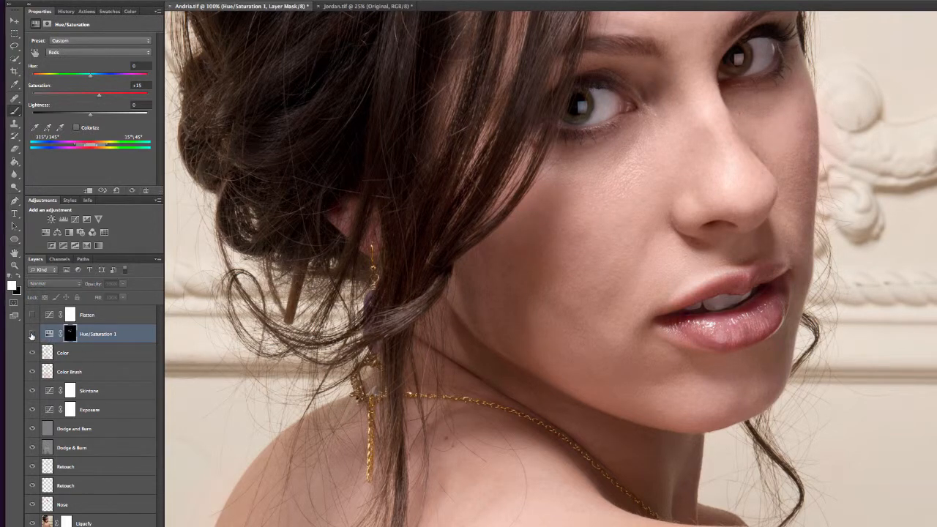
pyautogui.click(32, 334)
pyautogui.click(32, 333)
pyautogui.click(31, 334)
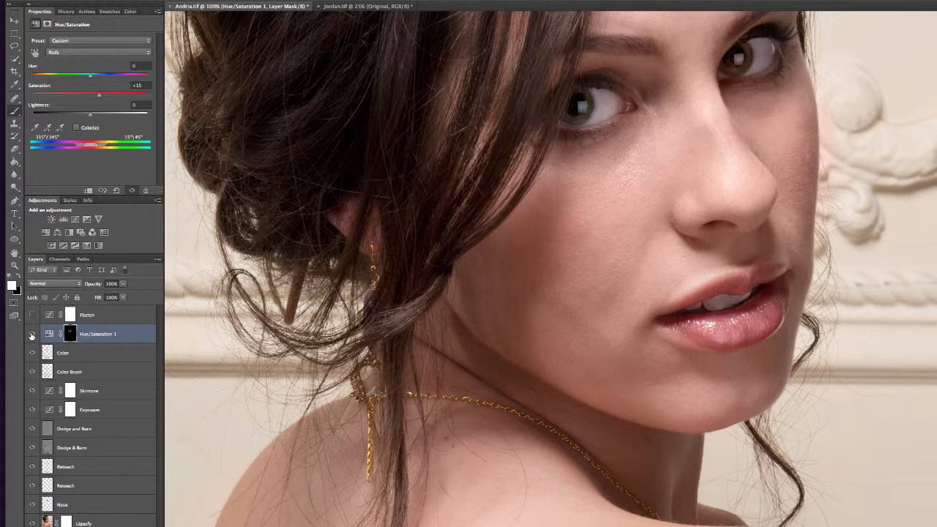
# Show the Flatten curves layer at the top of the stack and make it the active layer
pyautogui.hotkey('ctrl', '0')
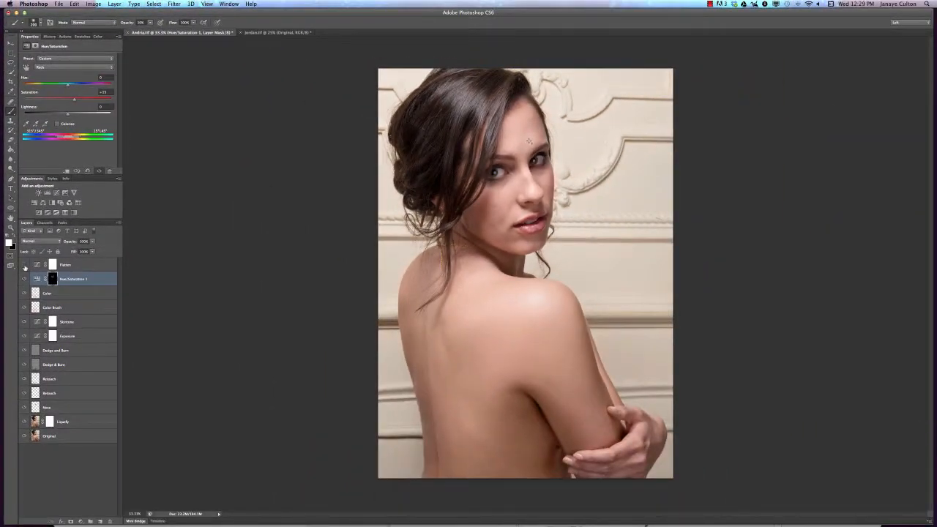
pyautogui.click(24, 265)
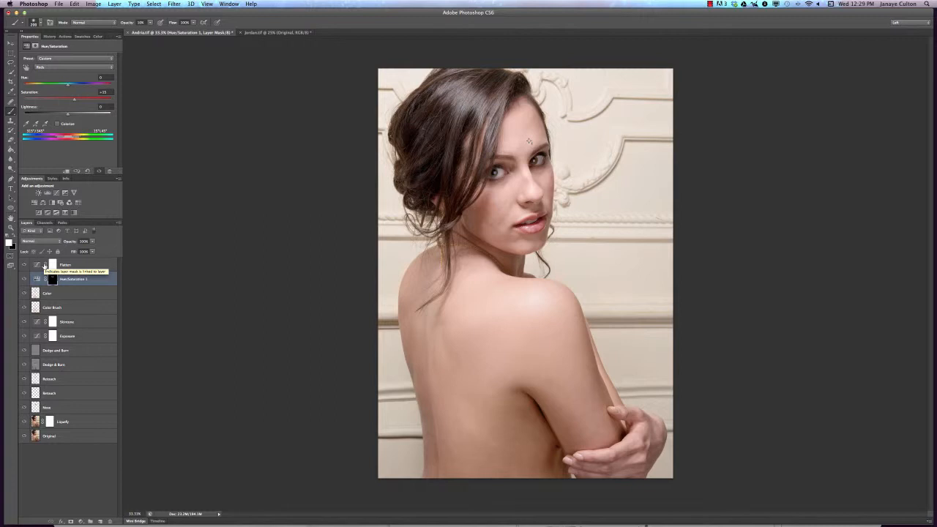
pyautogui.click(87, 265)
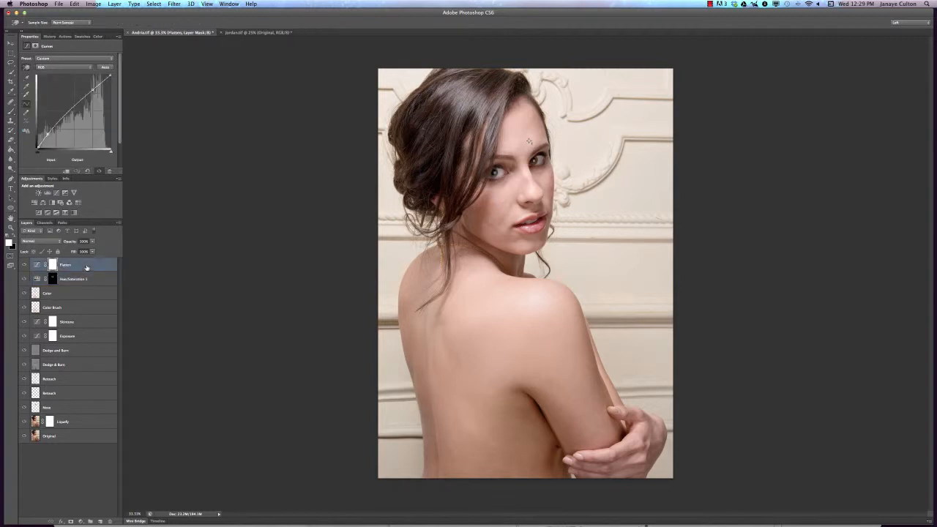
# Merge all visible layers into a new layer on top and name it Sharpen
pyautogui.press('alt+shift+super+e')
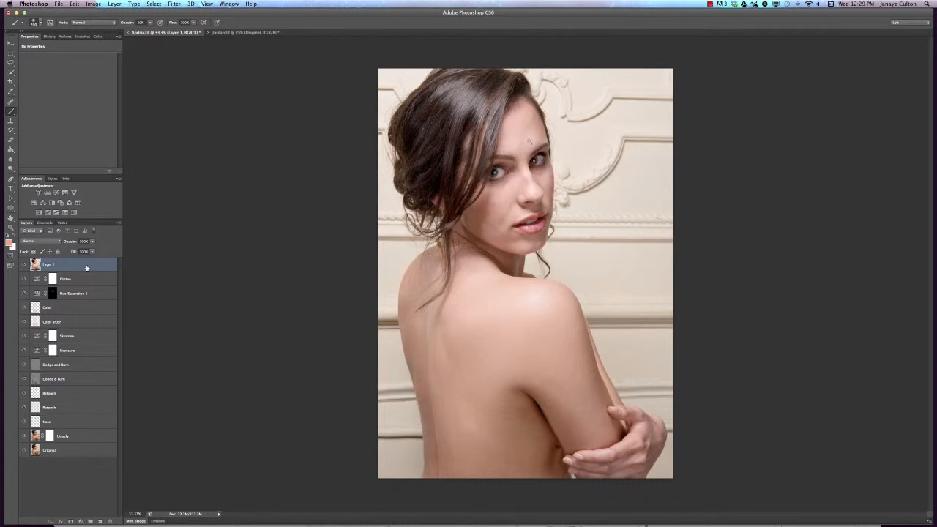
pyautogui.doubleClick(49, 265)
pyautogui.write('Sharpen')
pyautogui.press('Return')
# Open the Unsharp Mask filter for the Sharpen layer and bring an eye into its preview
pyautogui.click(174, 4)
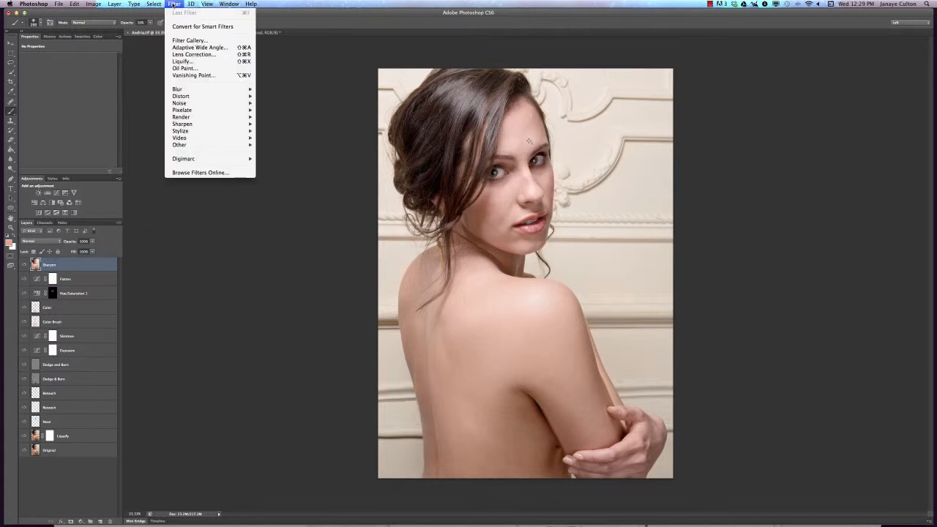
pyautogui.moveTo(217, 124)
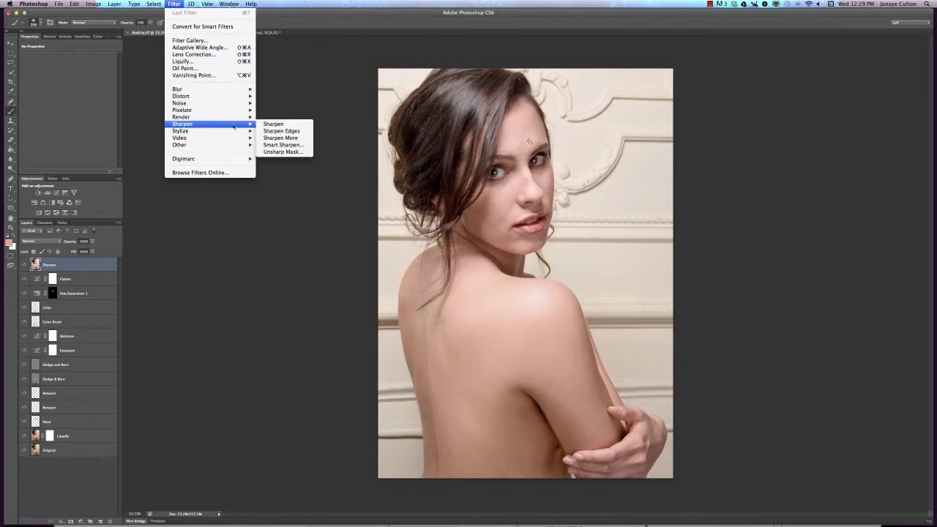
pyautogui.click(283, 152)
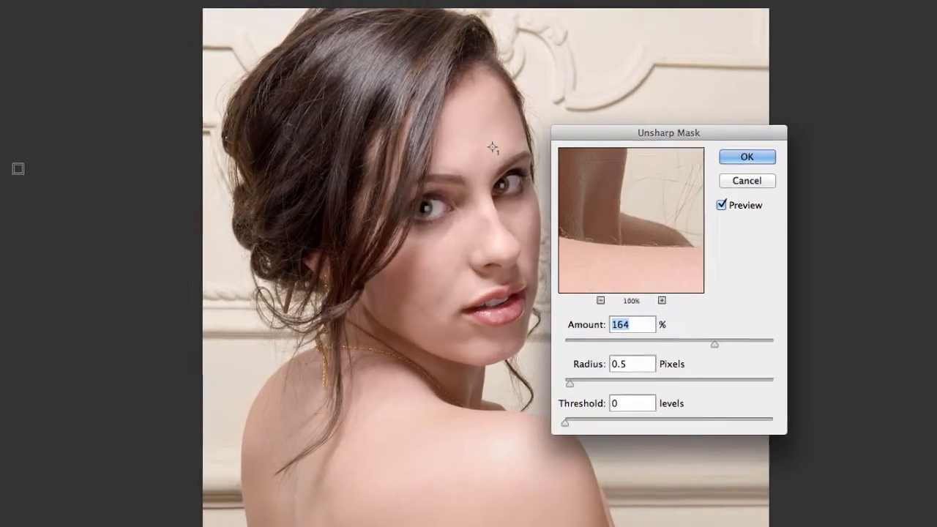
pyautogui.moveTo(603, 187); pyautogui.dragTo(628, 373)
pyautogui.moveTo(618, 163); pyautogui.dragTo(642, 363)
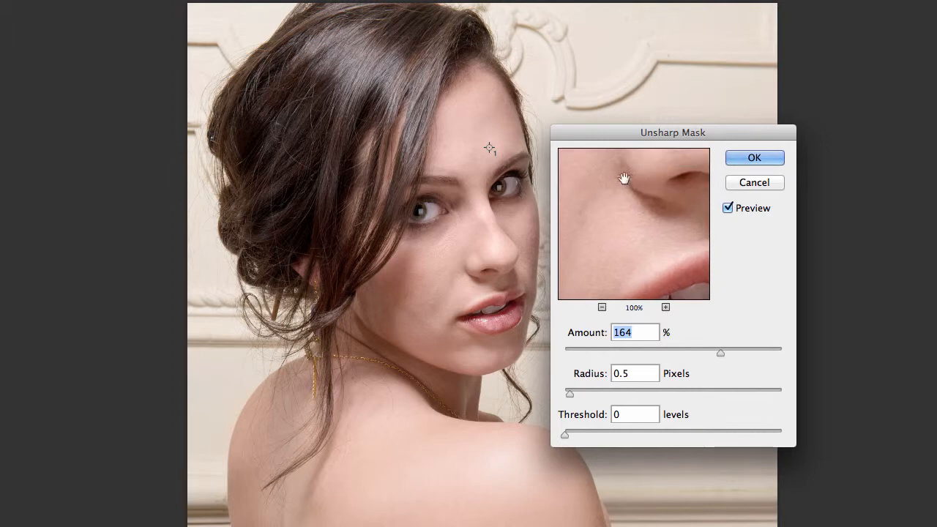
pyautogui.moveTo(623, 179); pyautogui.dragTo(596, 282)
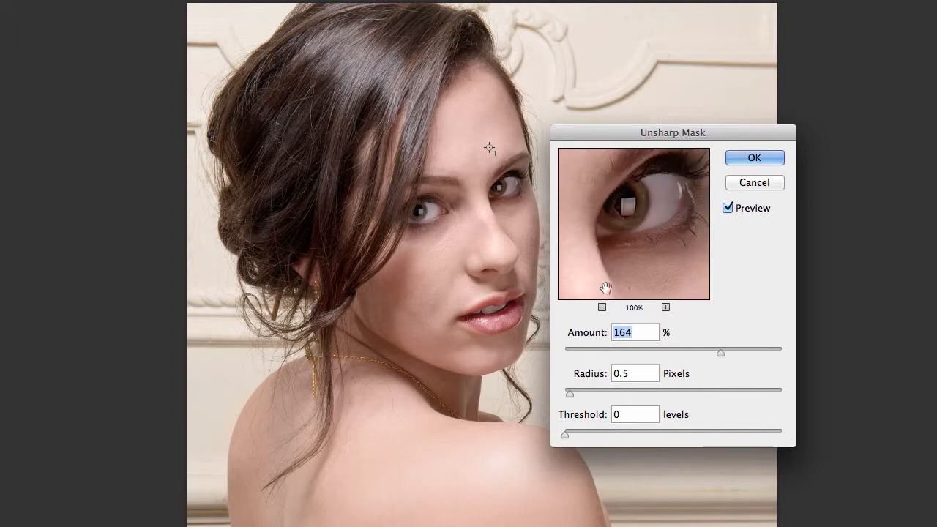
# Compare the eye with and without the sharpening by switching the filter preview off and on
pyautogui.click(728, 209)
pyautogui.click(728, 210)
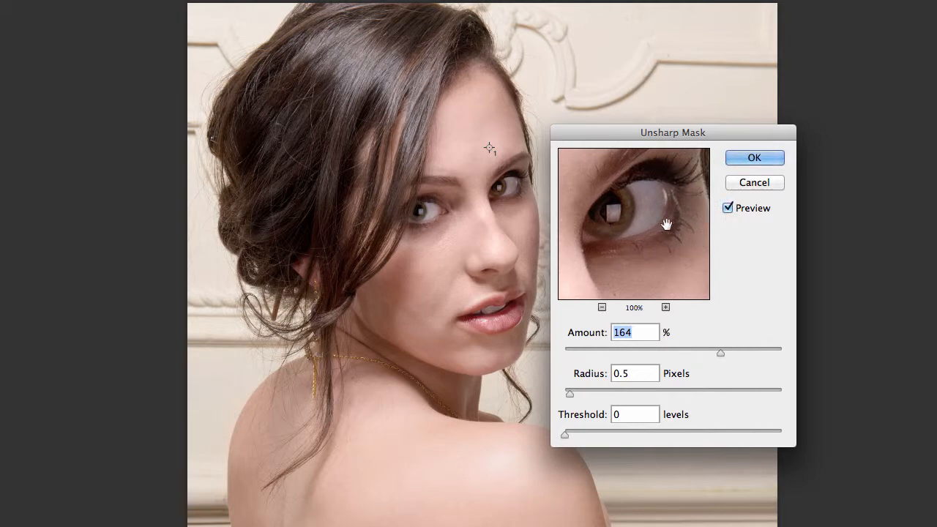
pyautogui.click(729, 210)
pyautogui.click(728, 210)
# Fine-tune the Unsharp Mask amount, set the radius to 0.6 pixels, keep the threshold at 0 and apply the filter
pyautogui.moveTo(718, 350); pyautogui.dragTo(725, 352)
pyautogui.moveTo(569, 393)
pyautogui.mouseDown()
pyautogui.moveTo(653, 394)
pyautogui.moveTo(563, 394)
pyautogui.moveTo(572, 402)
pyautogui.mouseUp()
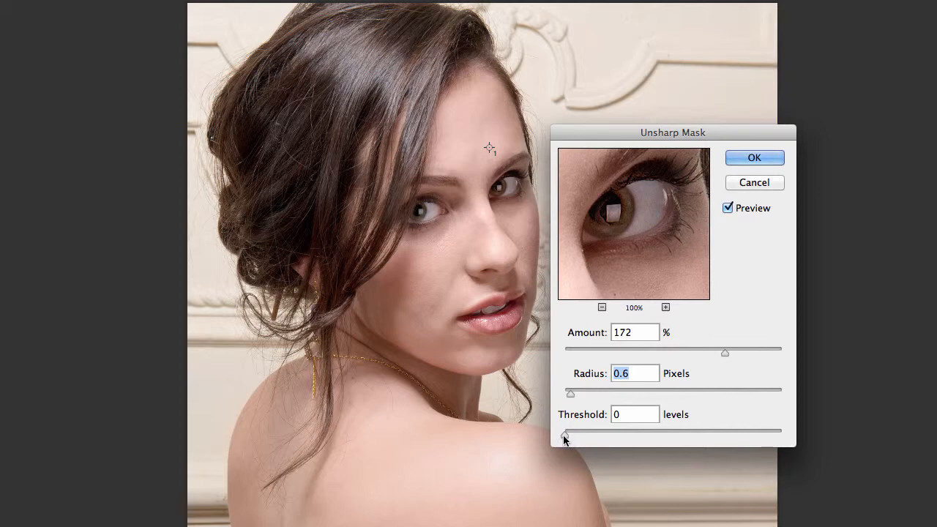
pyautogui.moveTo(565, 437)
pyautogui.mouseDown()
pyautogui.moveTo(592, 438)
pyautogui.moveTo(554, 436)
pyautogui.mouseUp()
pyautogui.moveTo(725, 353); pyautogui.dragTo(720, 358)
pyautogui.click(754, 157)
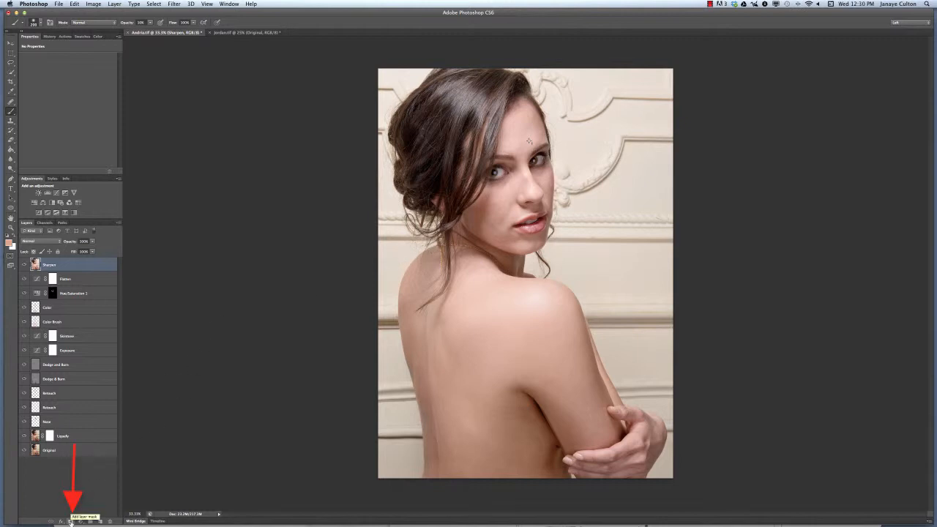
# Add a layer mask to the Sharpen layer and invert it to black
pyautogui.click(70, 522)
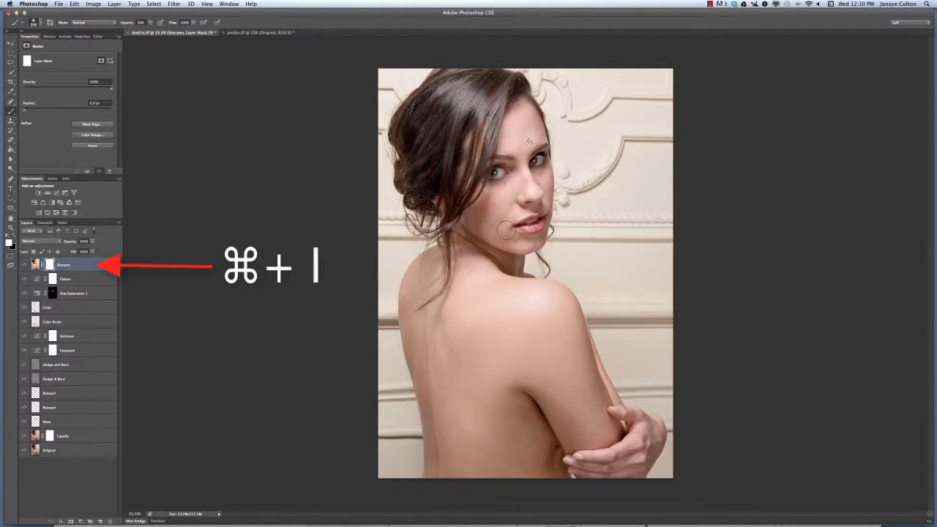
pyautogui.press('super+i')
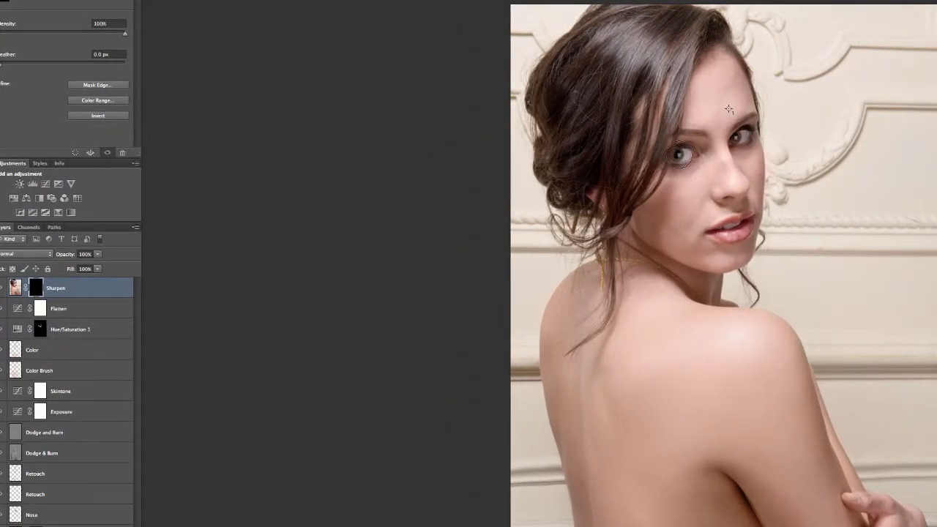
# Paint white in the Sharpen layer's mask over both eyes and the hair to restore the sharpening there
pyautogui.moveTo(678, 154)
pyautogui.mouseDown()
pyautogui.moveTo(691, 152)
pyautogui.moveTo(673, 160)
pyautogui.mouseUp()
pyautogui.moveTo(746, 137); pyautogui.dragTo(745, 135)
pyautogui.press('super+plus')
pyautogui.press('super+plus')
pyautogui.moveTo(728, 167); pyautogui.dragTo(731, 329)
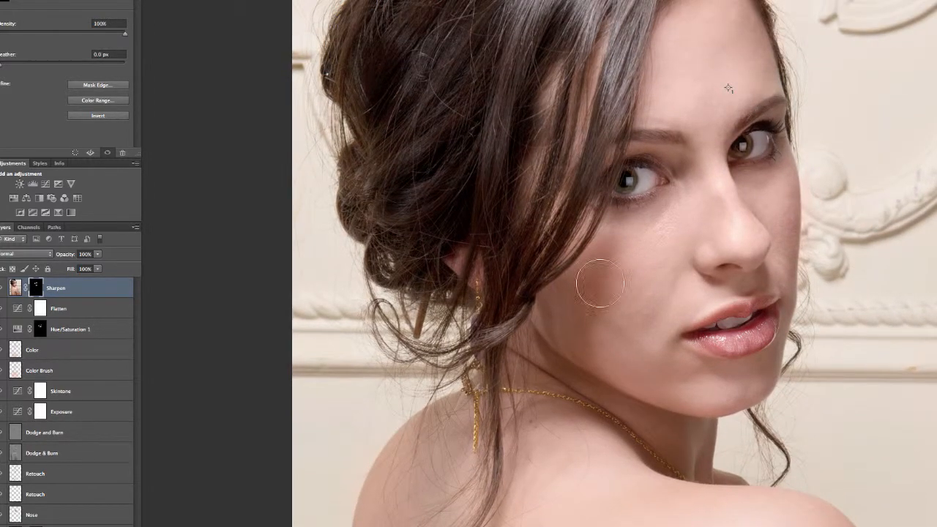
pyautogui.moveTo(591, 273)
pyautogui.mouseDown()
pyautogui.moveTo(664, 346)
pyautogui.moveTo(666, 397)
pyautogui.mouseUp()
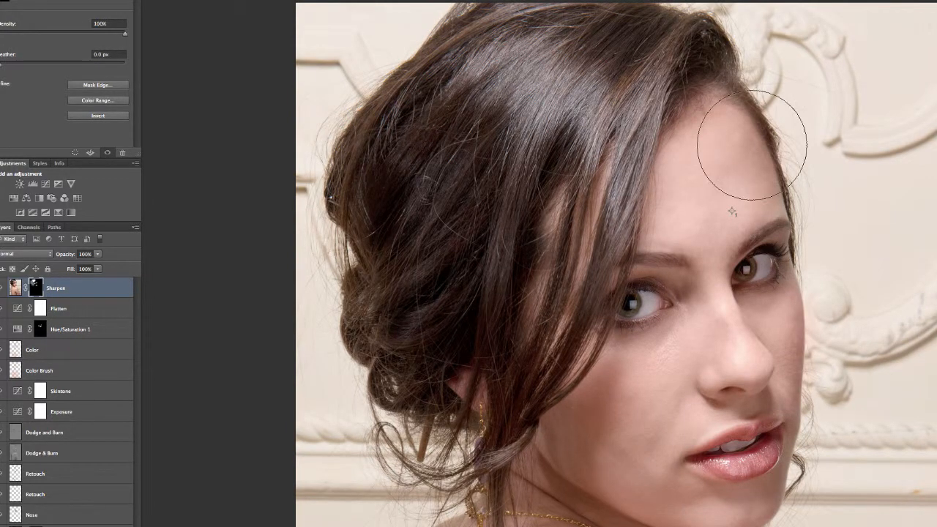
# Check the selective sharpening on the face and hair by switching the Sharpen layer off and on
pyautogui.moveTo(920, 298); pyautogui.dragTo(906, 218)
pyautogui.click(2, 289)
pyautogui.click(2, 290)
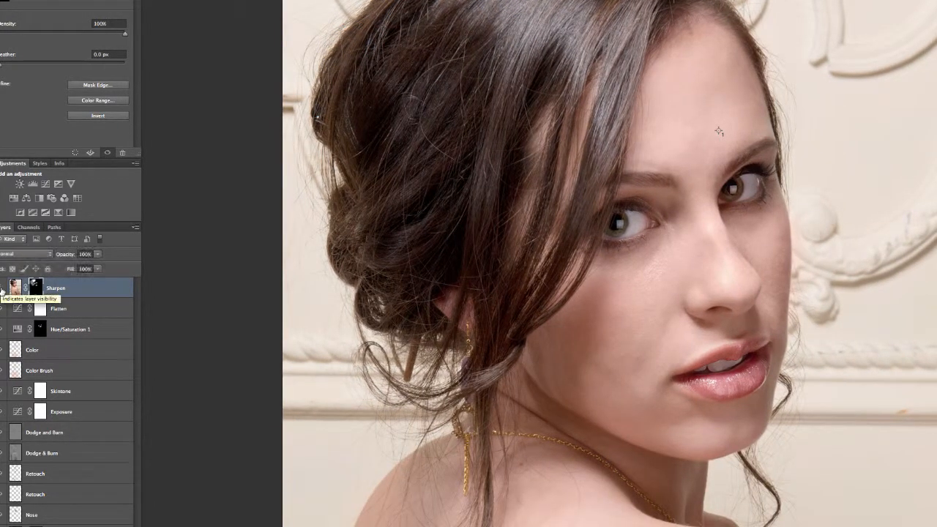
pyautogui.click(3, 290)
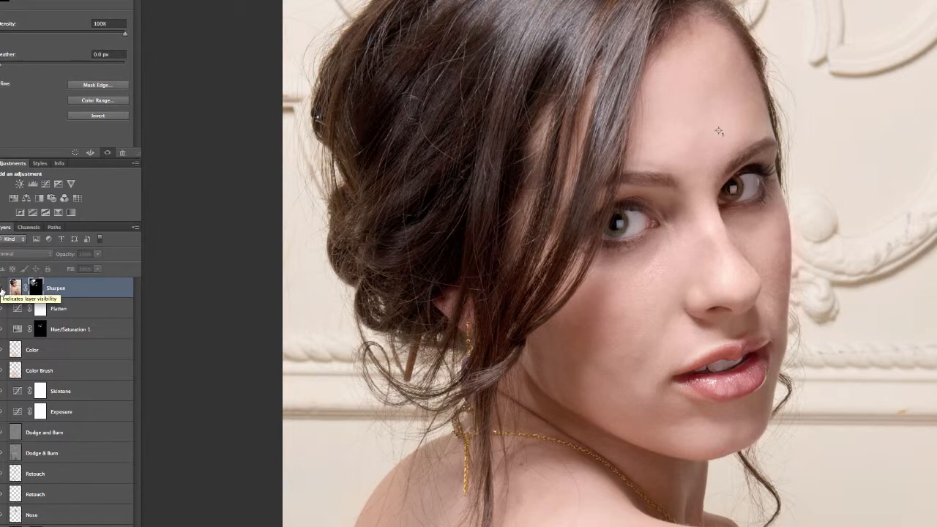
pyautogui.click(2, 290)
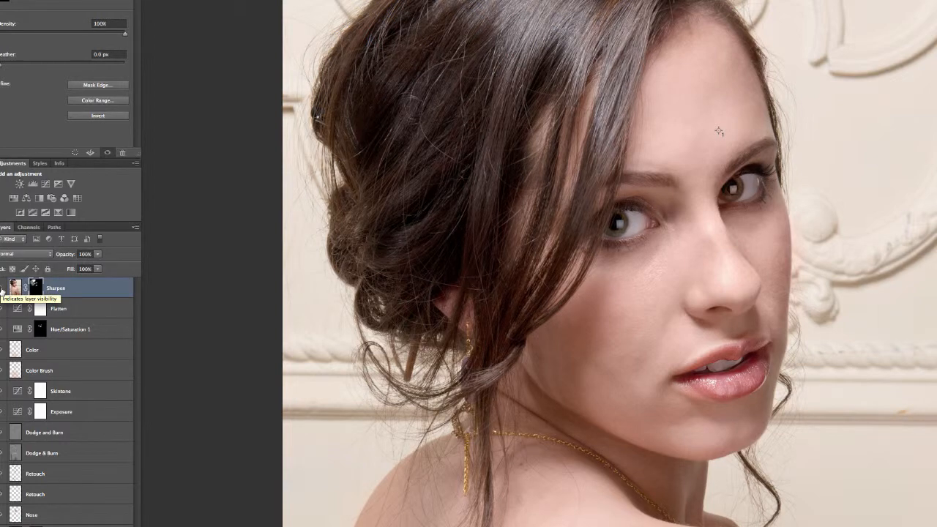
pyautogui.click(2, 290)
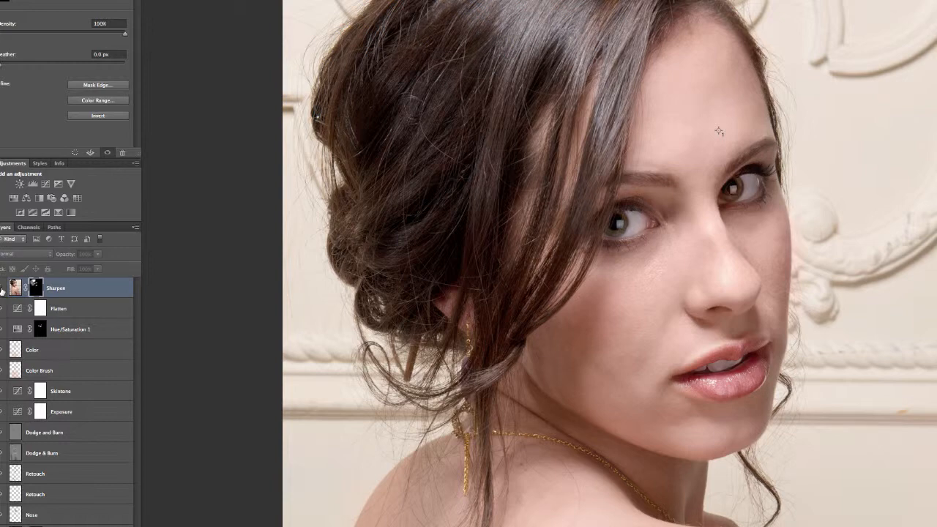
pyautogui.click(2, 290)
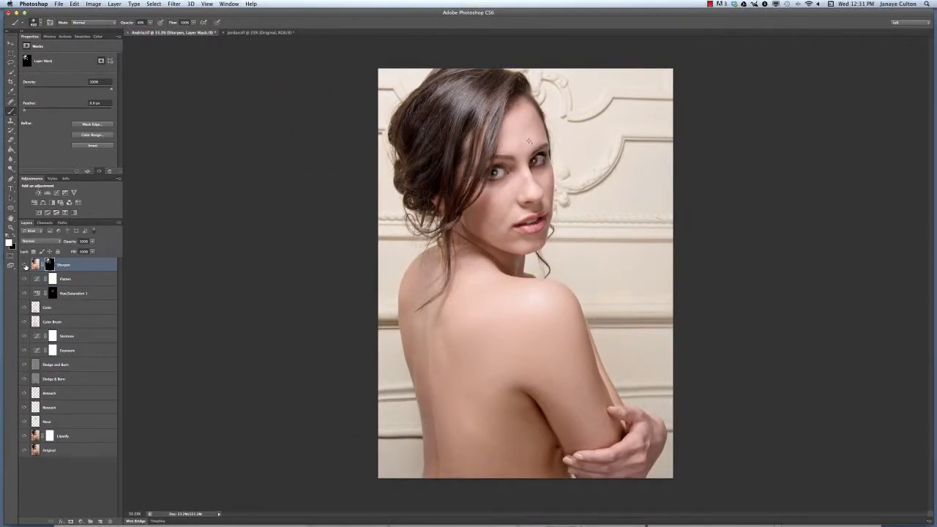
# Show only the Original layer to compare the finished retouch with the untouched portrait
pyautogui.keyDown('alt'); pyautogui.click(25, 451); pyautogui.keyUp('alt')
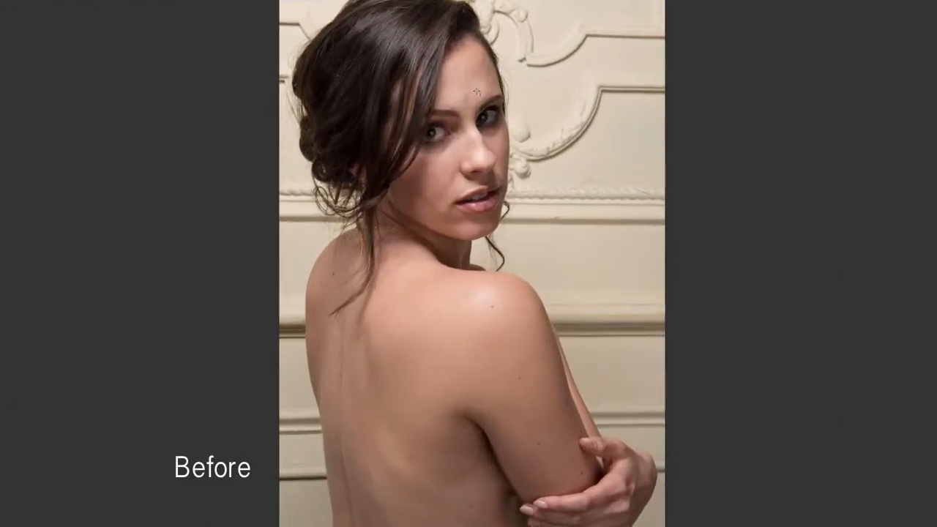